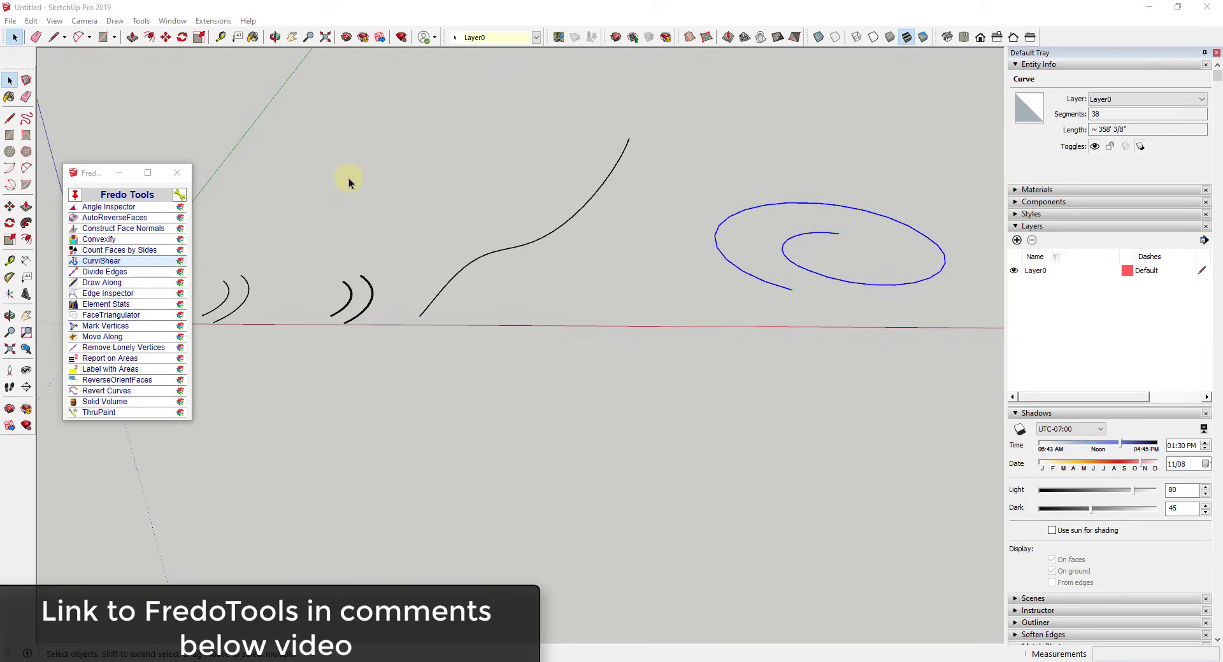
Nudge the Fredo Tools panel lower, then orbit and zoom in on the arcs near the origin
mouse_move(91, 176)
mouse_down()
mouse_move(103, 101)
mouse_move(94, 191)
mouse_move(88, 183)
mouse_up()
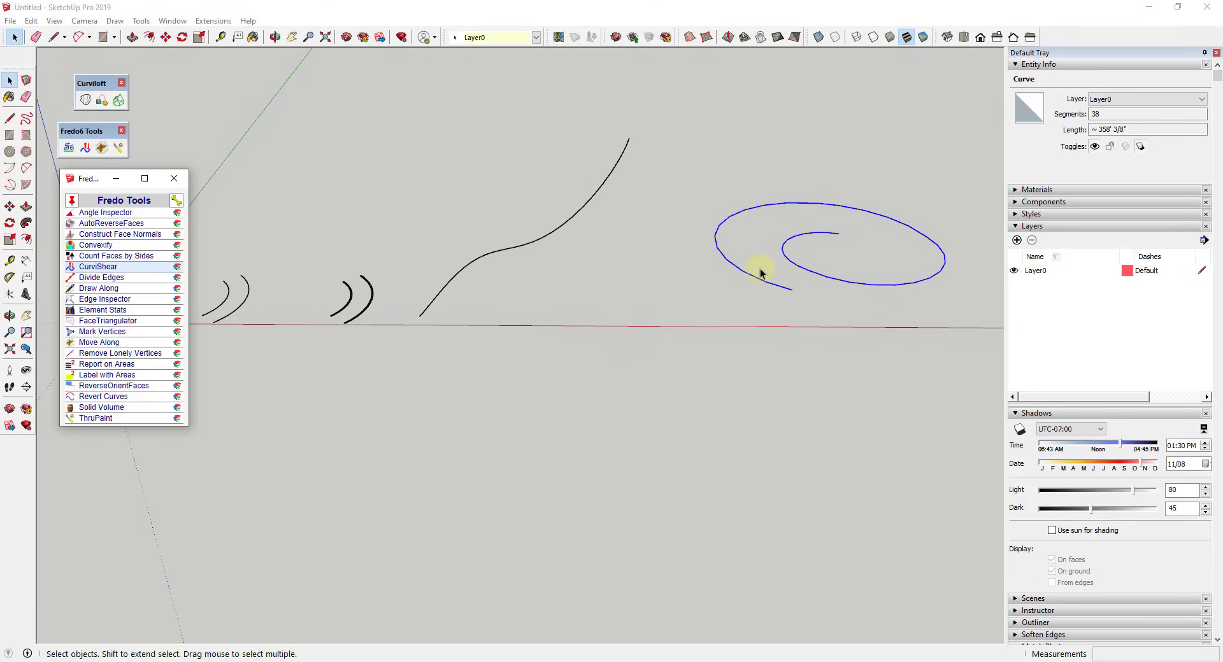
middle_drag(760, 268, 541, 186)
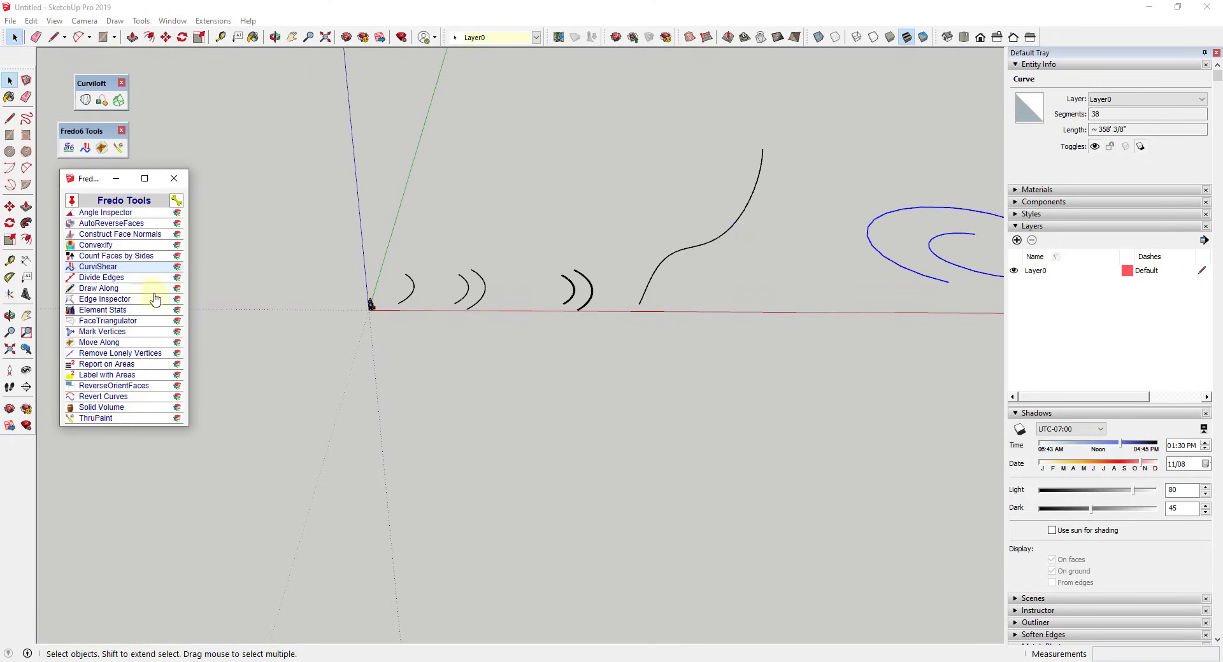
middle_drag(735, 227, 251, 273)
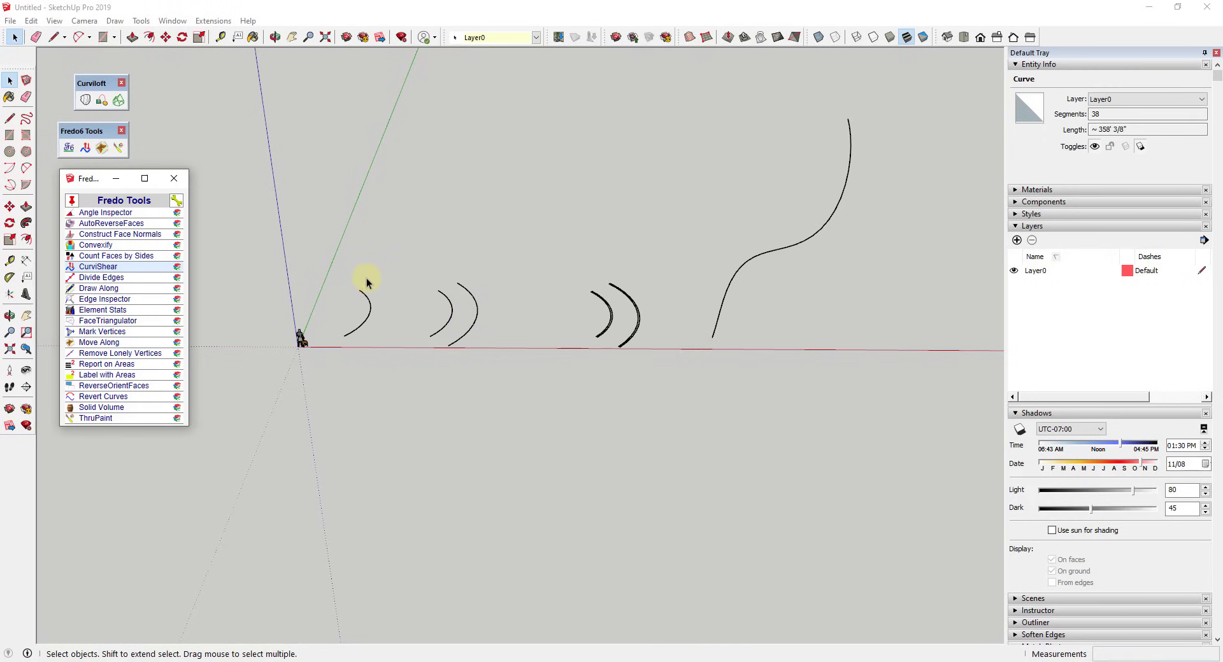
scroll(366, 278, up, 5)
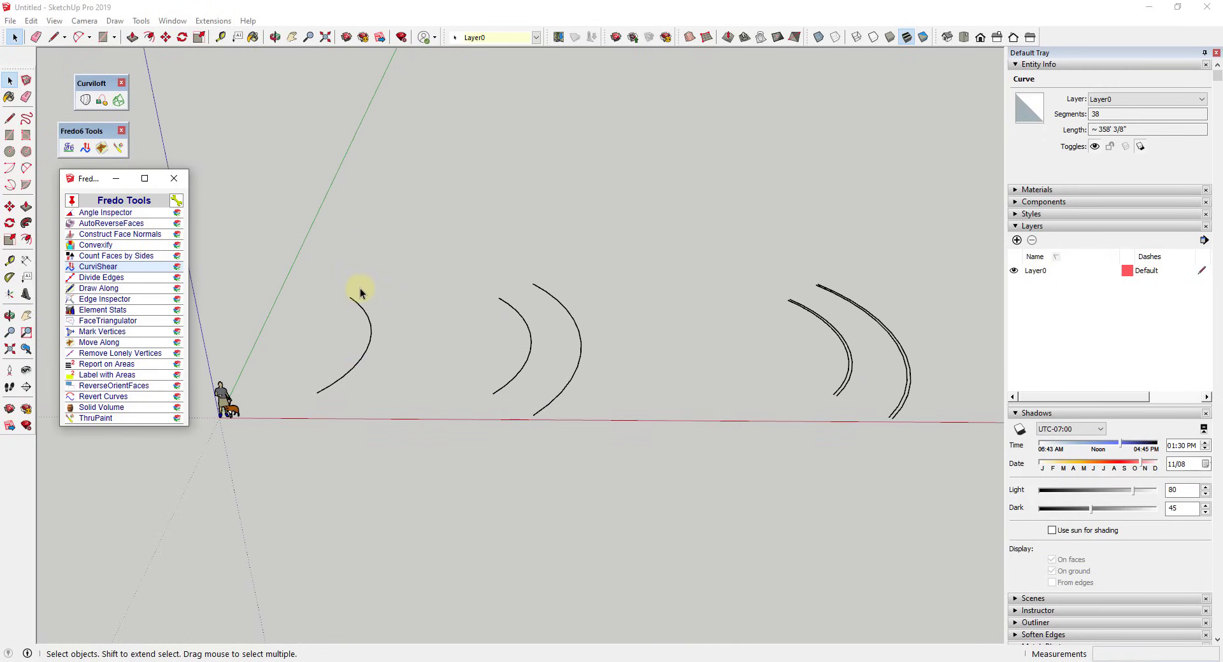
scroll(395, 325, up, 1)
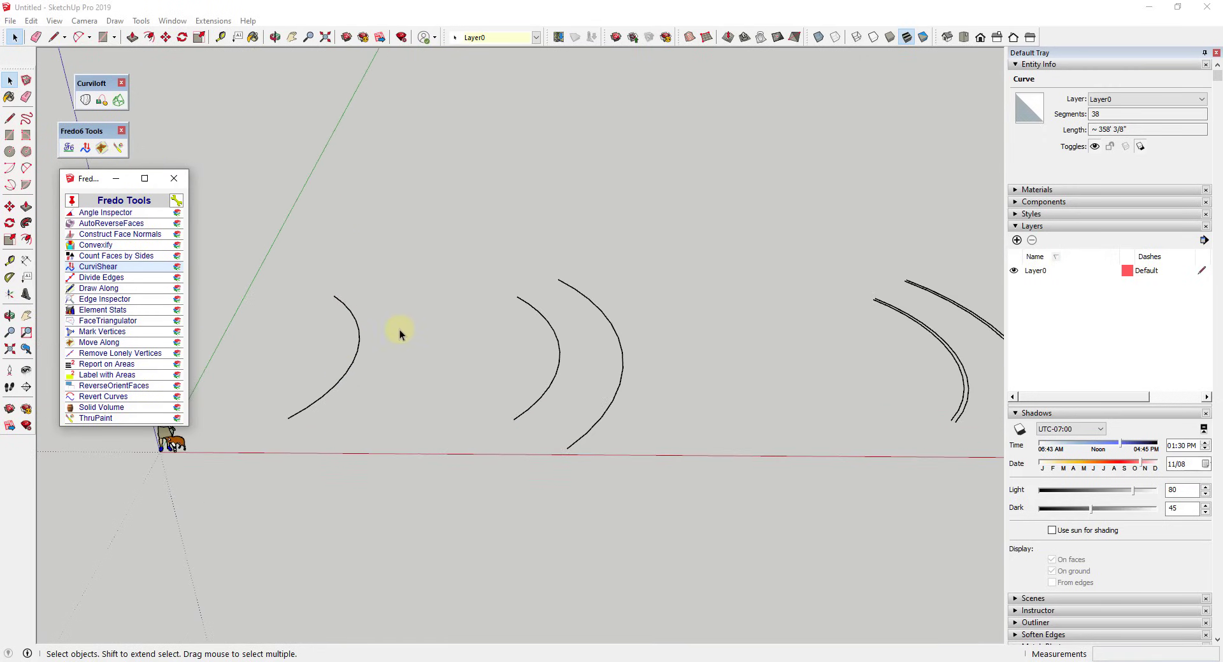
Select the single left arc and set CurviShear to 6' top height, 0" base, generated in a group
click(359, 345)
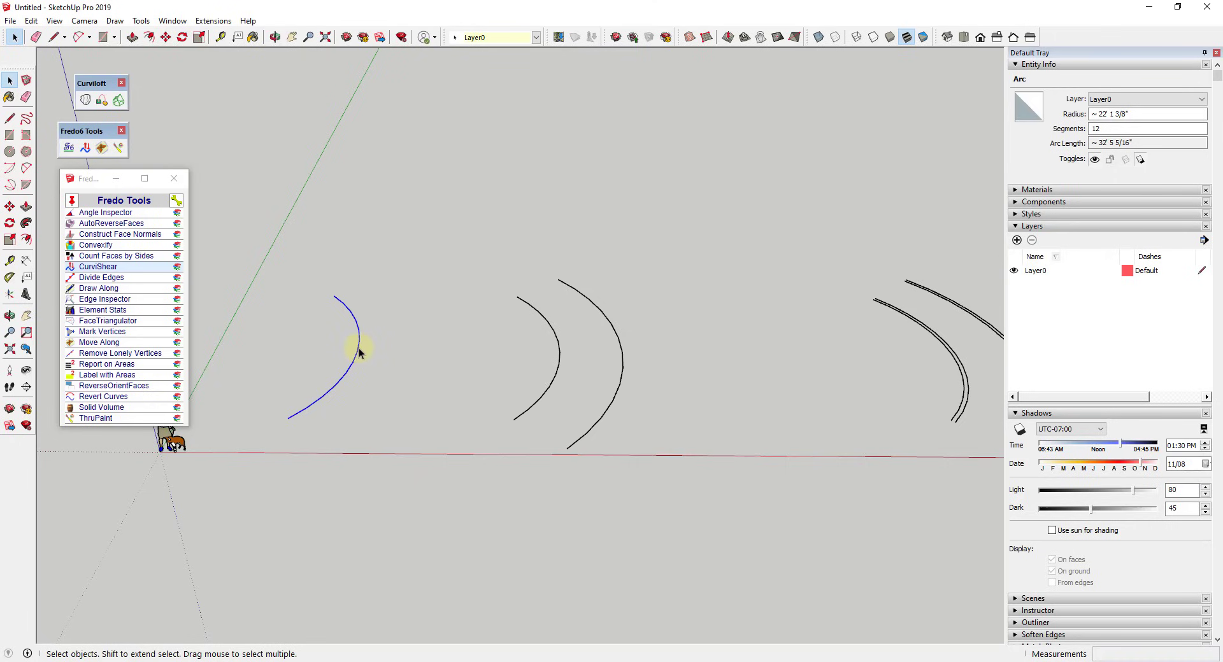
click(98, 268)
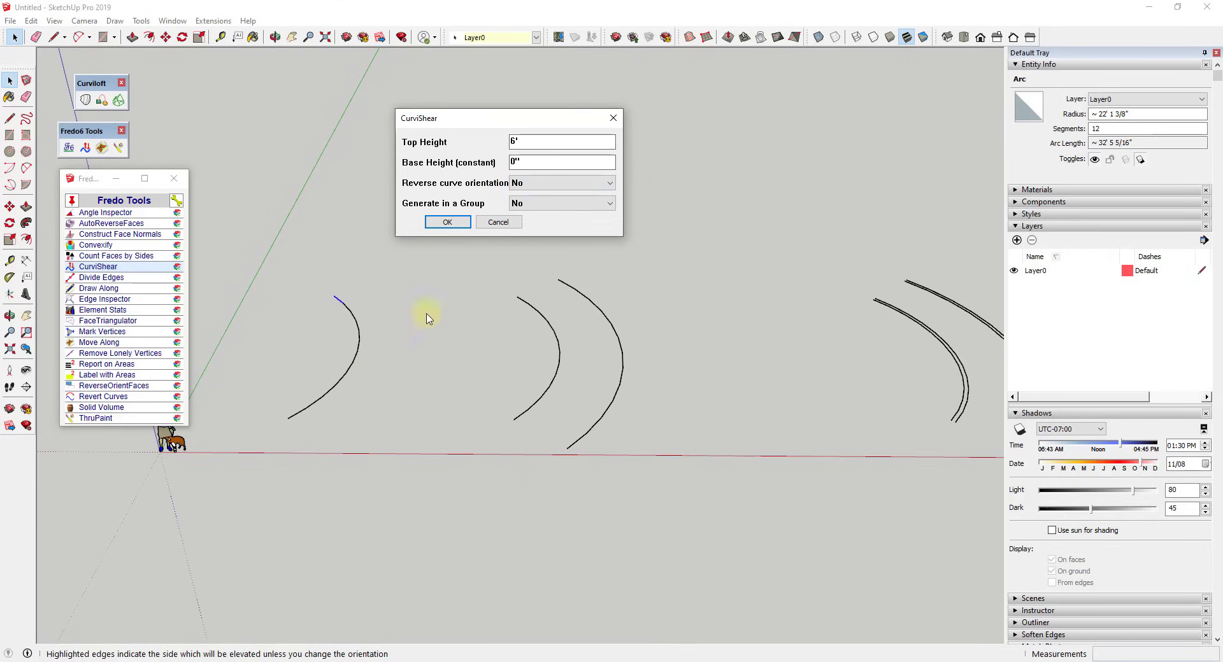
click(535, 209)
click(536, 226)
Apply the shear, orbit around the 6' ramp, then zoom out to the whole row of arcs
click(447, 222)
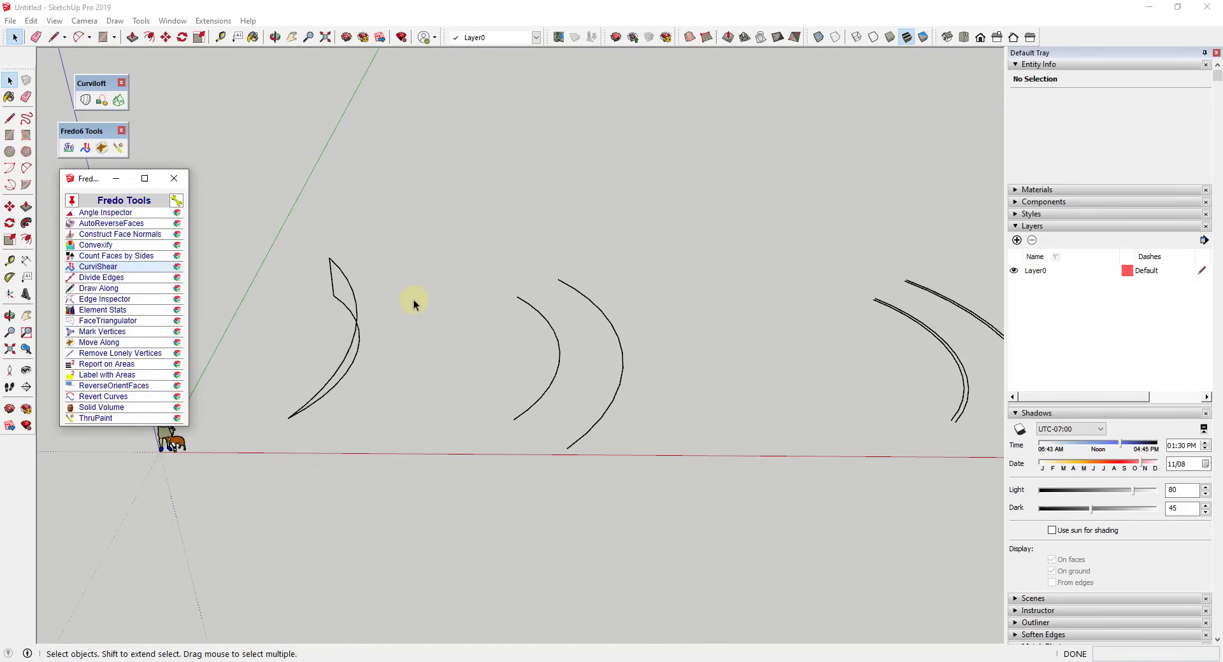
scroll(437, 316, down, 3)
middle_drag(472, 355, 392, 233)
scroll(445, 268, up, 3)
middle_drag(491, 304, 306, 344)
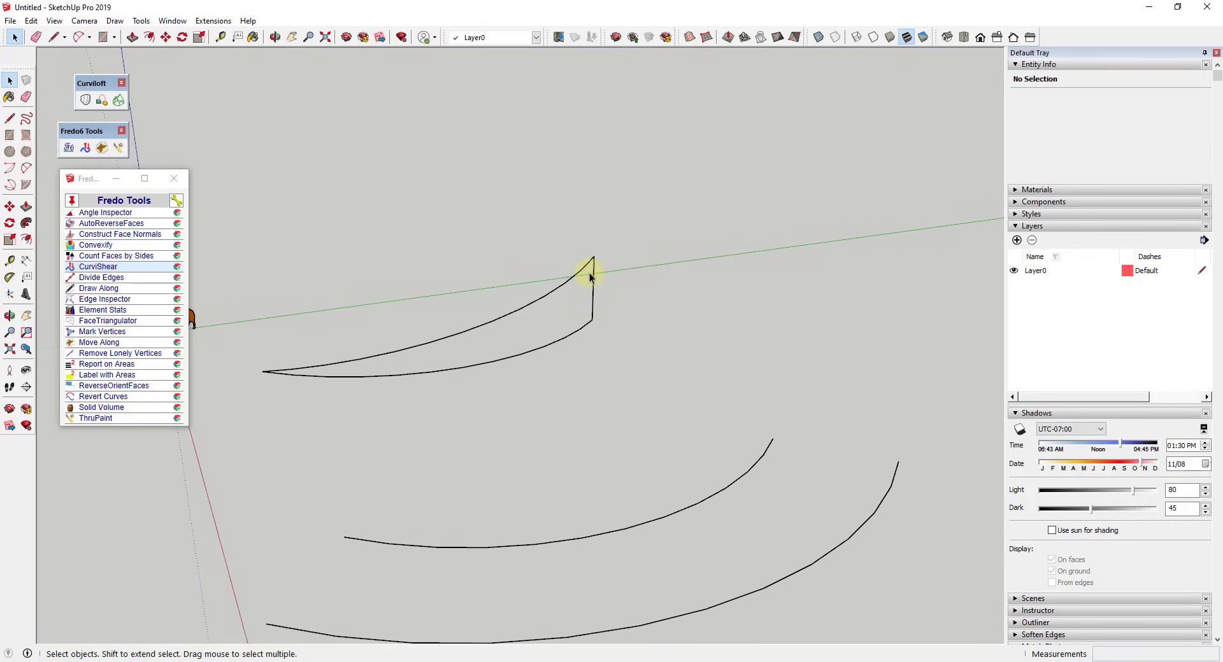
scroll(587, 264, down, 3)
scroll(554, 293, down, 2)
middle_drag(588, 350, 432, 273)
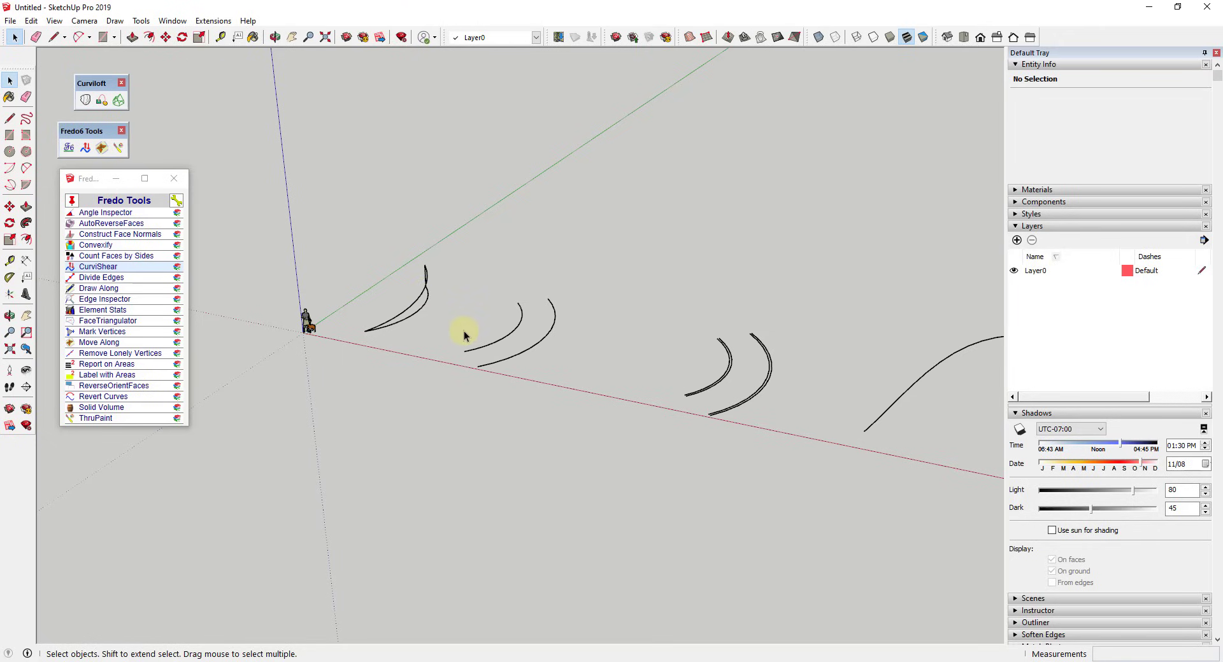
scroll(460, 325, up, 1)
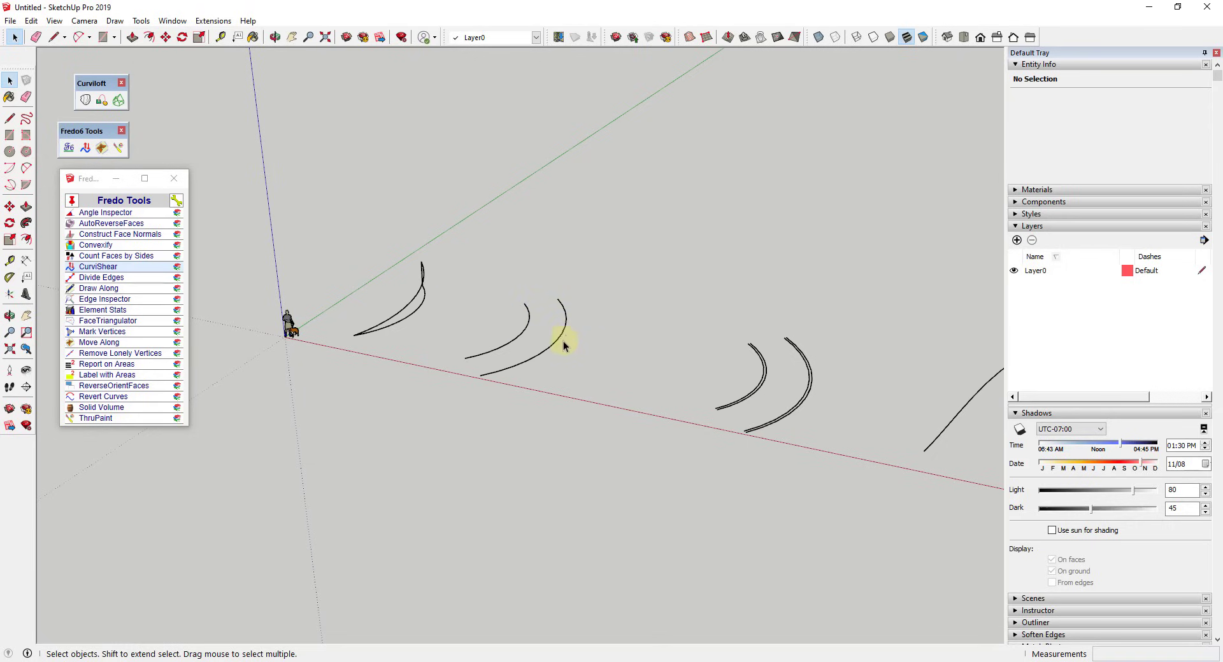
Window-select both middle arcs and shear them with CurviShear: 6' top, 0" base, grouped
drag(433, 266, 642, 432)
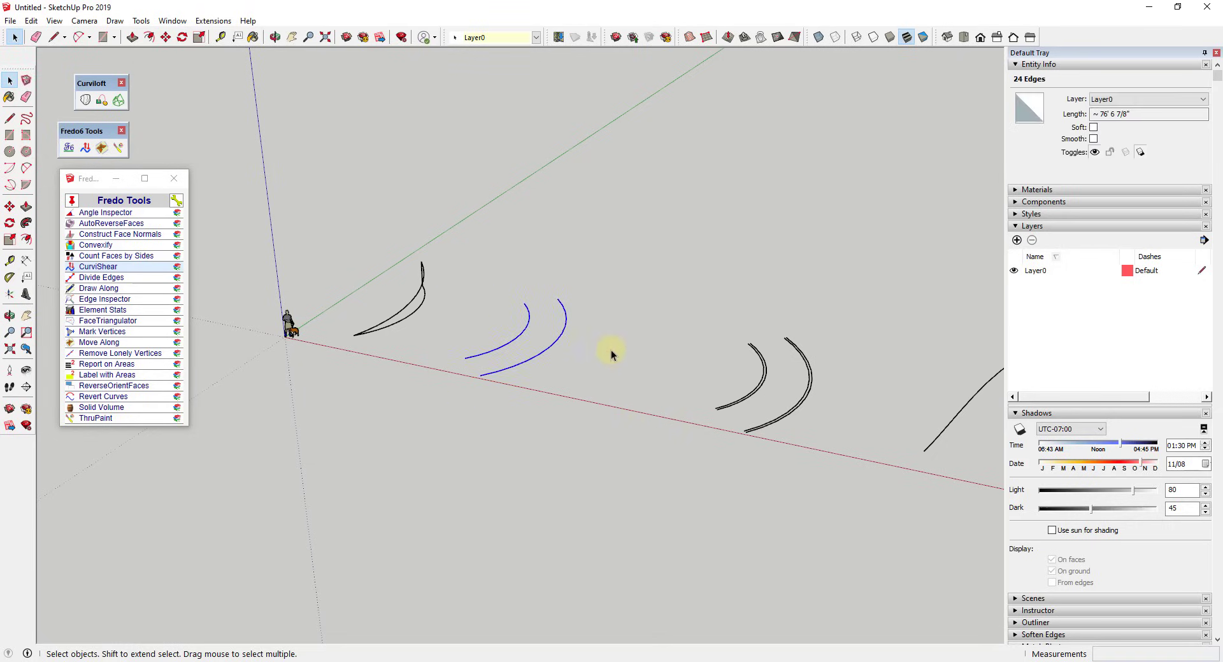
scroll(551, 334, up, 3)
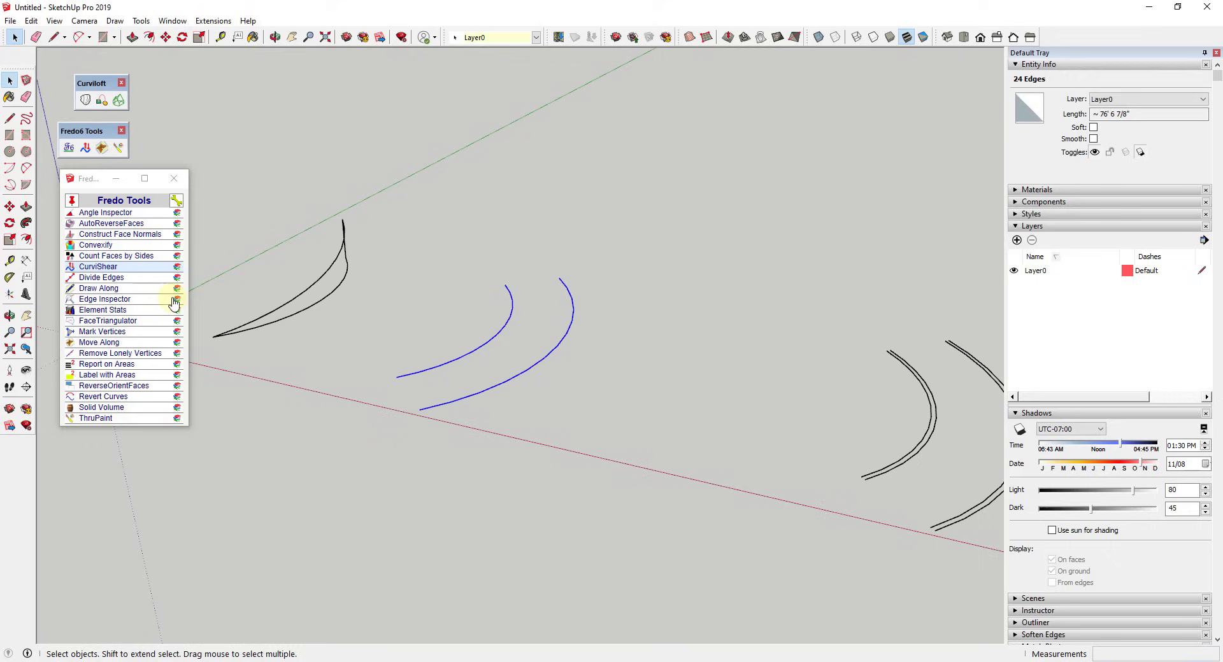
click(97, 266)
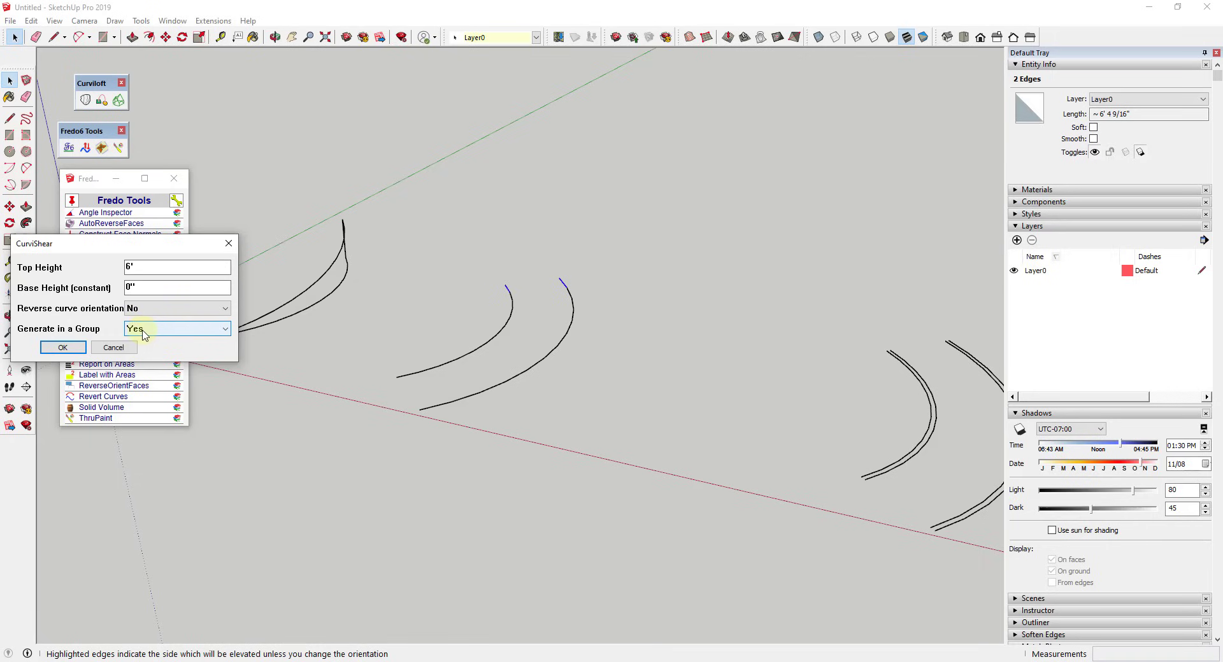
click(62, 347)
Orbit and zoom around the new grouped curved ramp to inspect it
scroll(560, 282, up, 3)
middle_drag(469, 295, 485, 260)
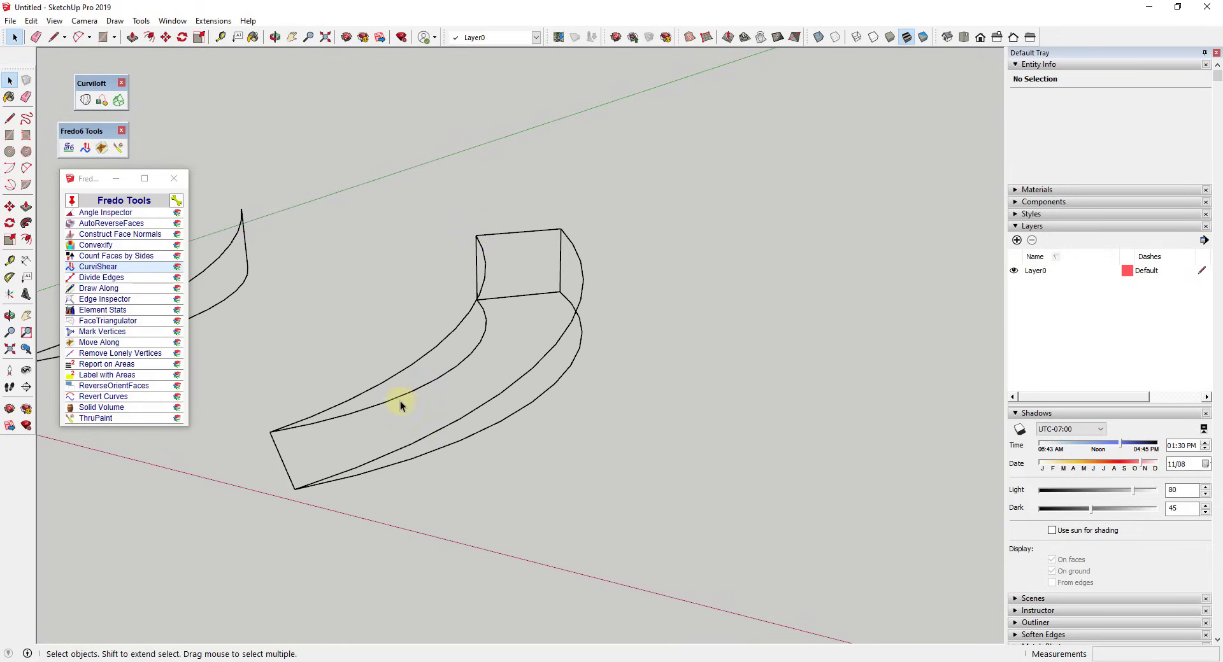
scroll(404, 406, down, 2)
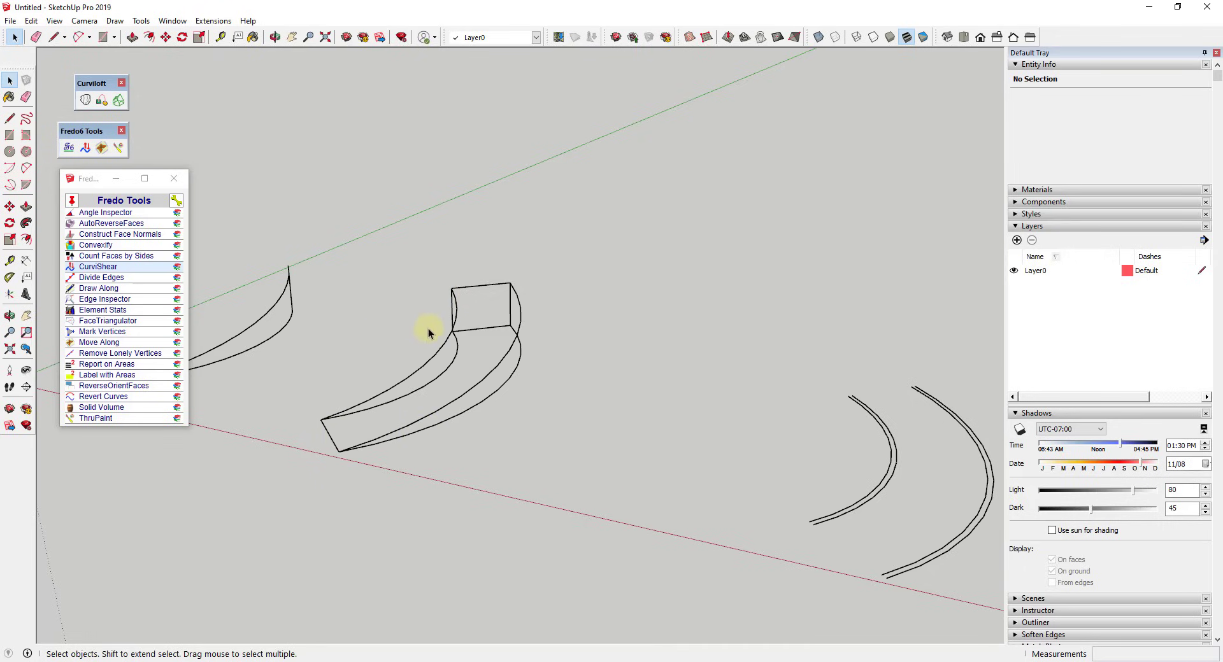
scroll(505, 333, up, 2)
scroll(494, 314, down, 3)
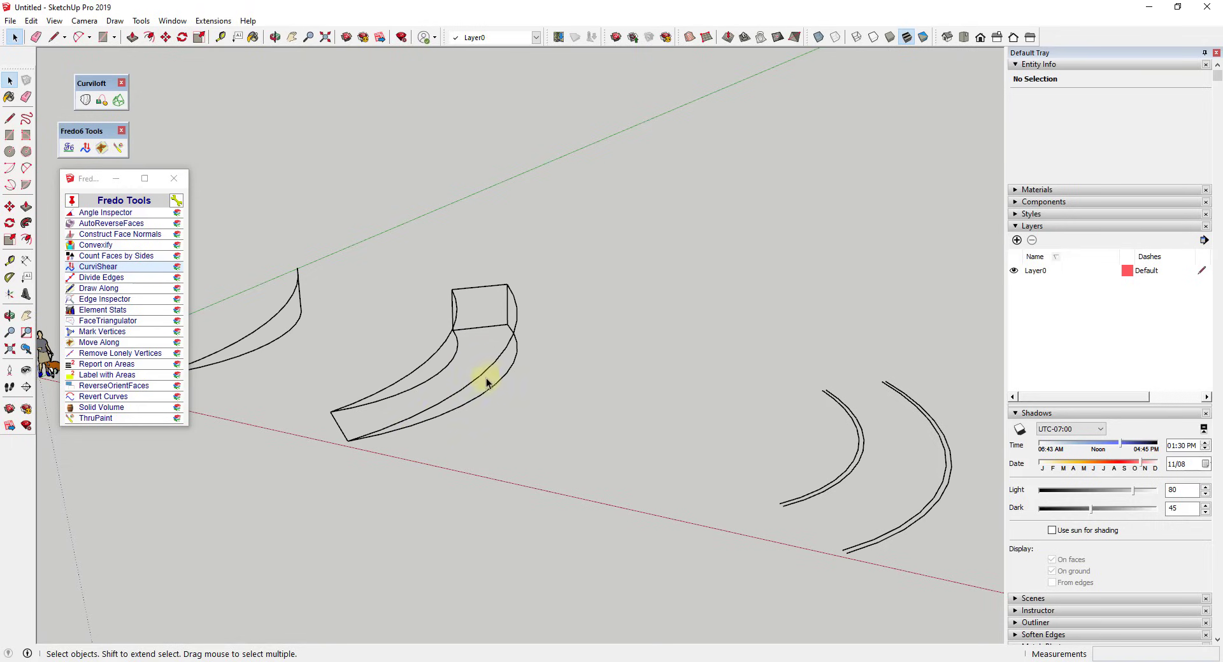
middle_drag(506, 352, 486, 451)
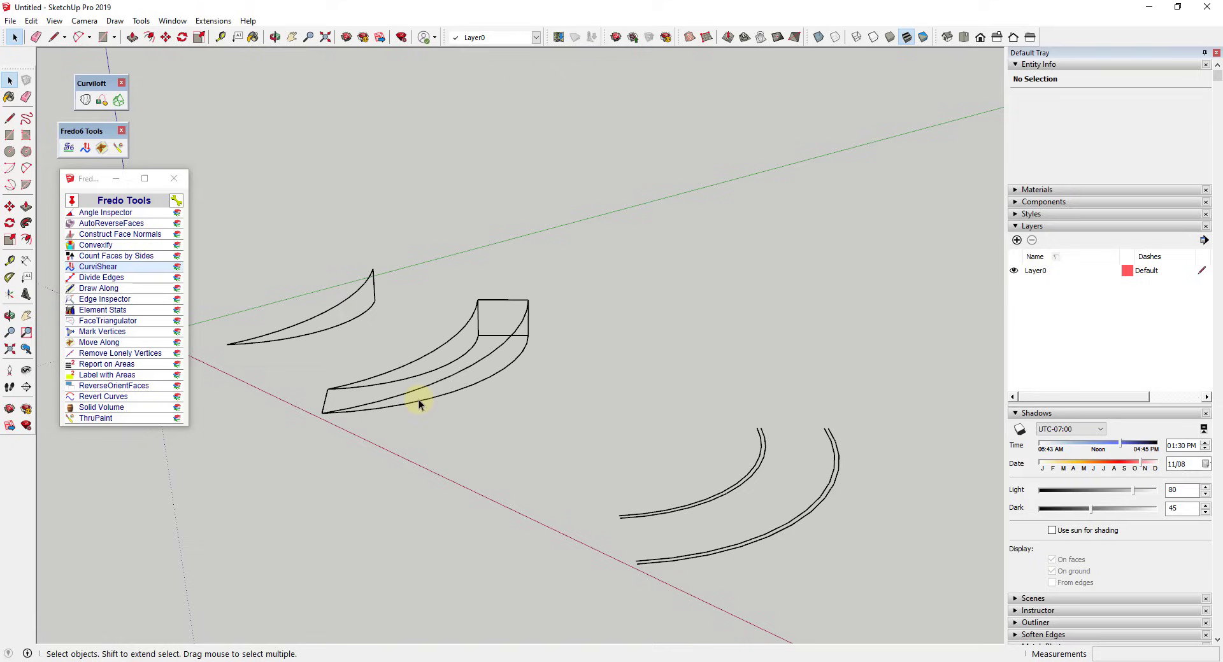
Leave the grouped ramp and select the lower and upper middle arcs
scroll(515, 372, down, 2)
double_click(514, 372)
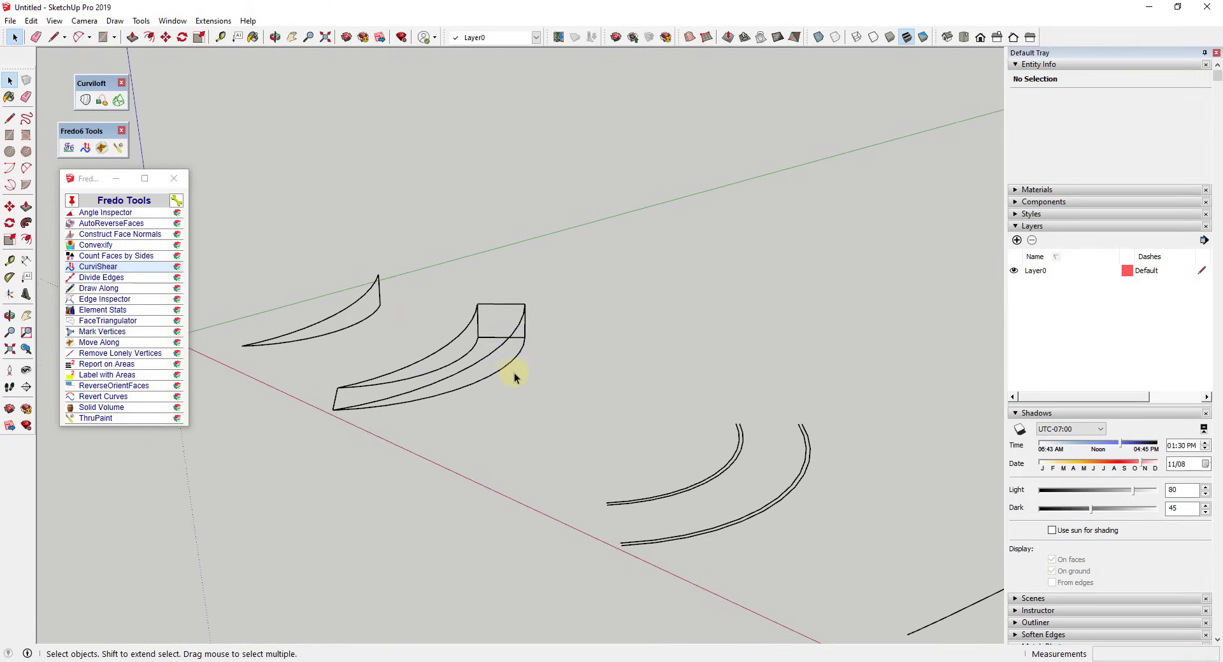
middle_drag(514, 372, 533, 404)
click(534, 407)
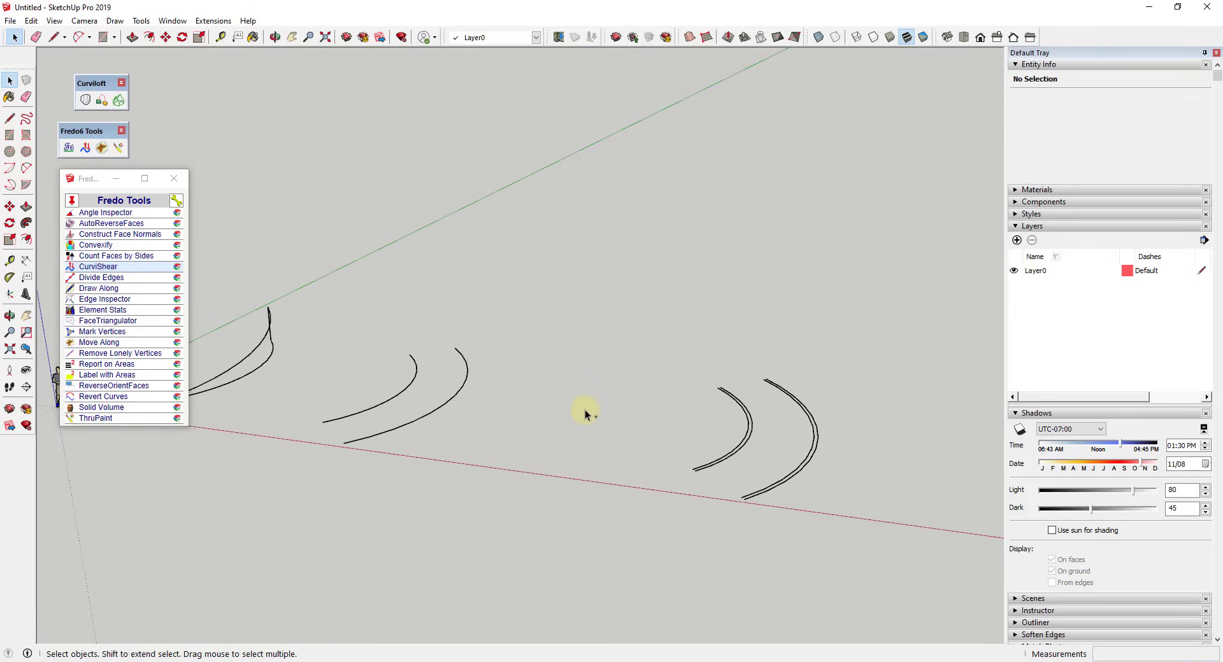
middle_drag(585, 414, 484, 401)
click(446, 414)
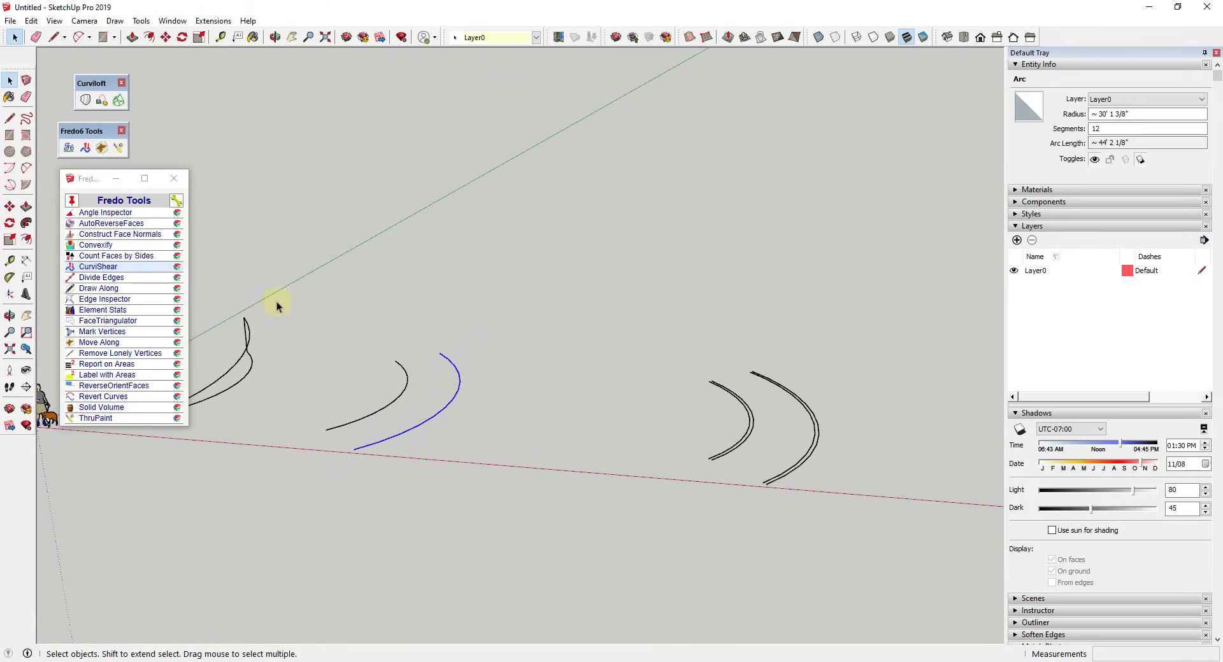
shift+click(364, 417)
Shear the two arcs with CurviShear with Generate in a Group set to No, then deselect
click(96, 267)
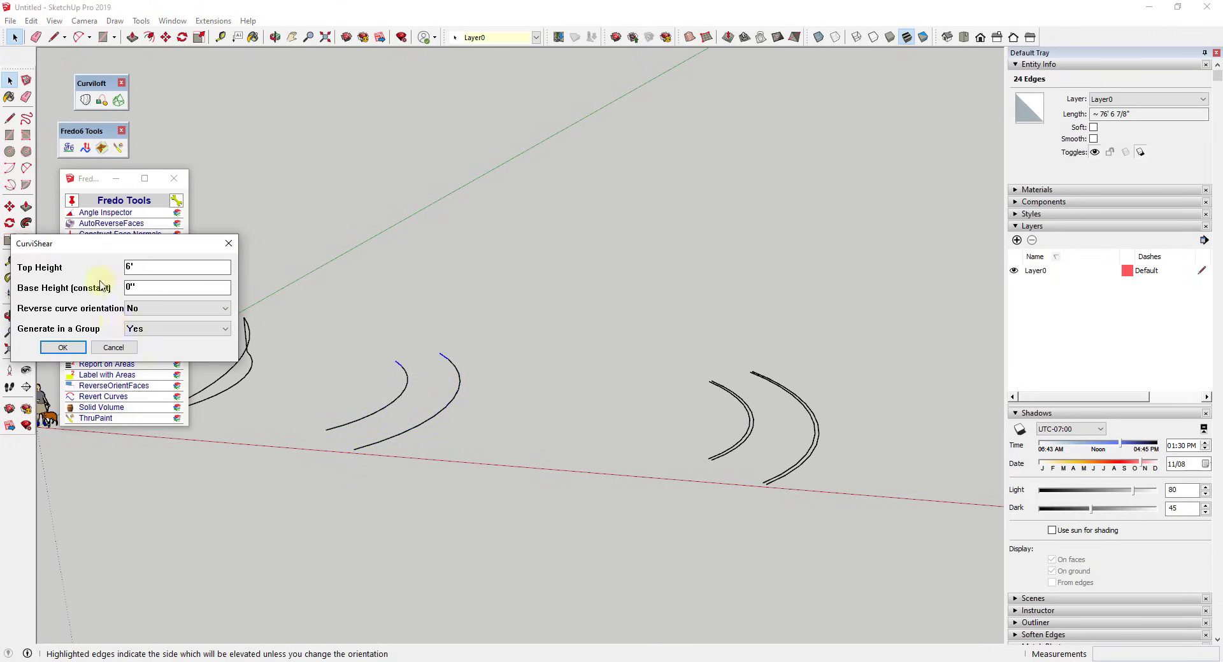
click(180, 329)
click(145, 354)
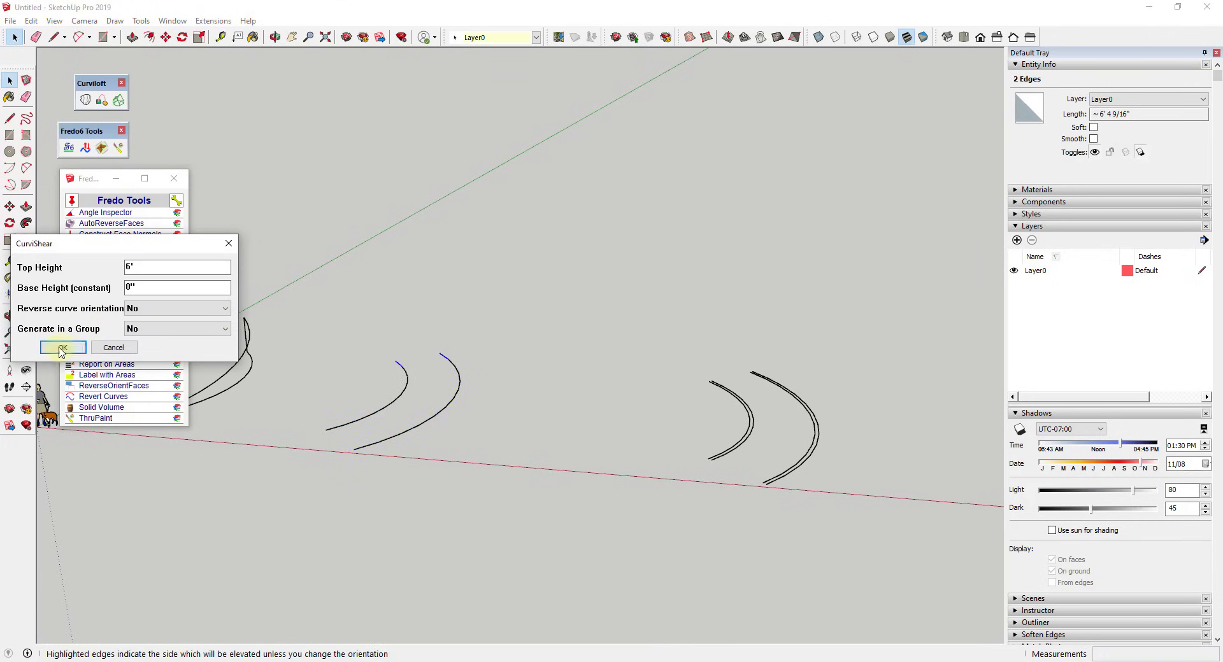
click(62, 347)
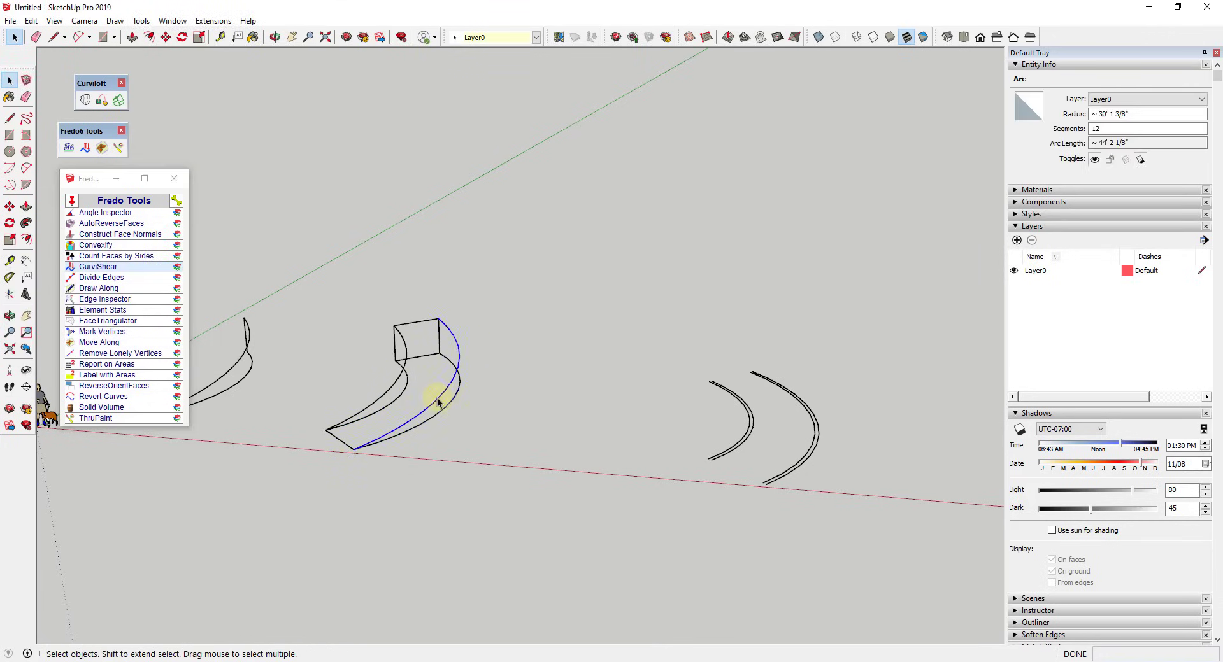
click(487, 403)
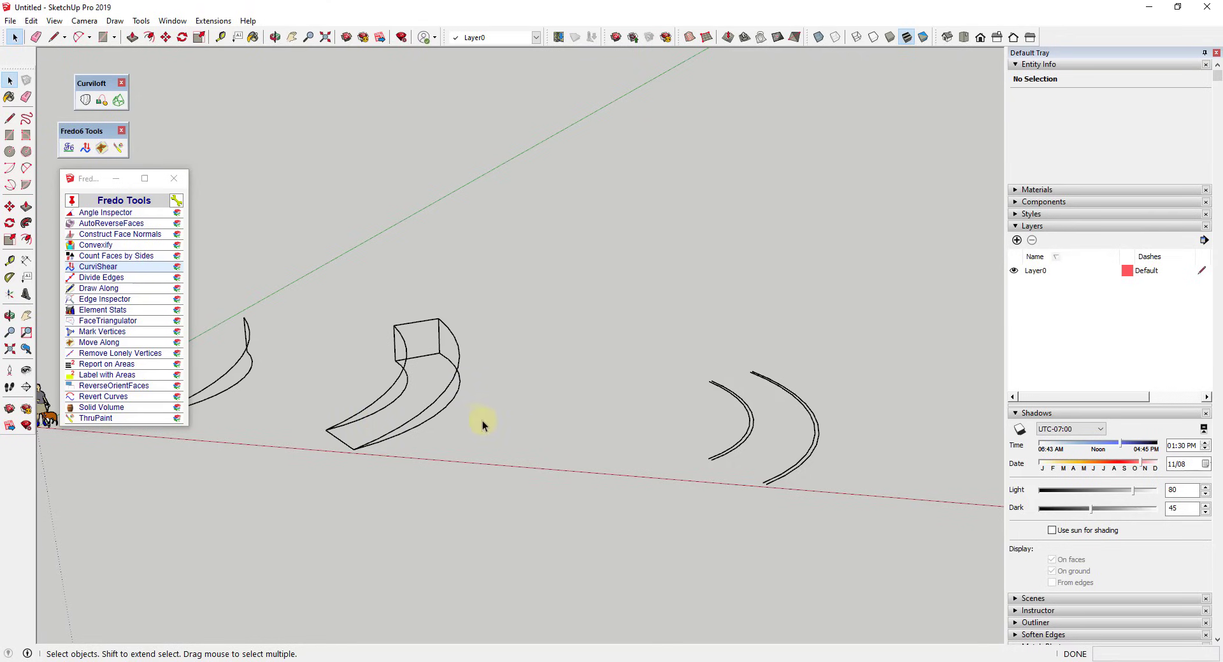
Skin the first side wall between the selected ramp edge curves with Curviloft
middle_drag(377, 353, 390, 389)
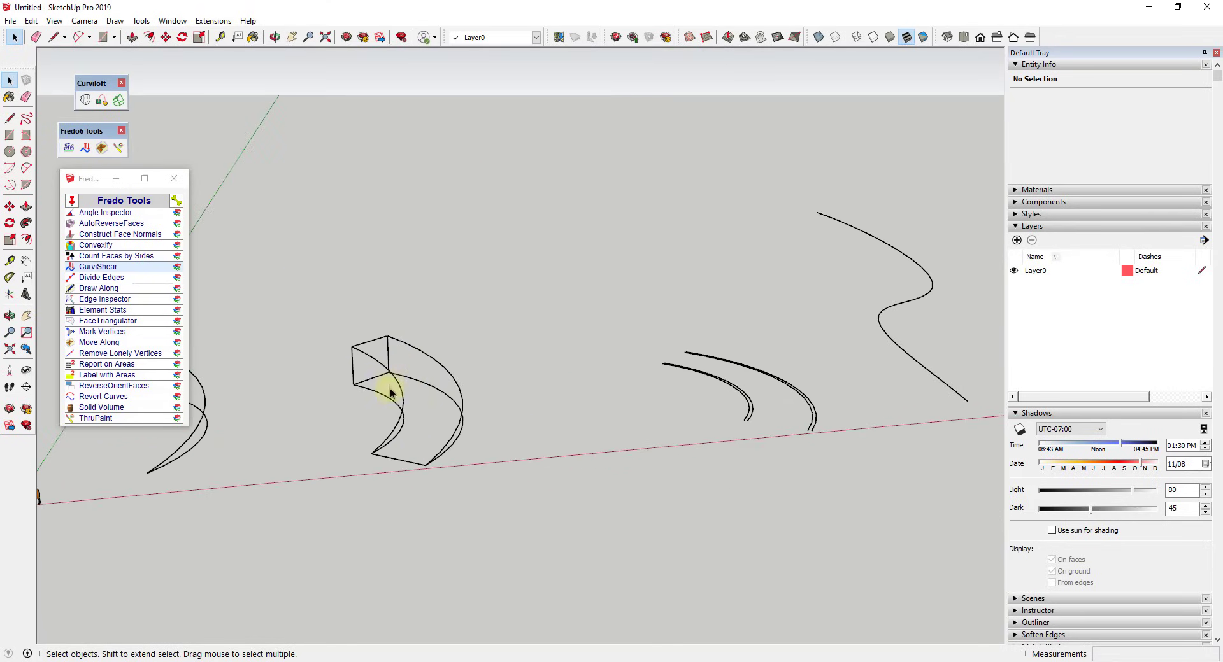
shift+click(366, 360)
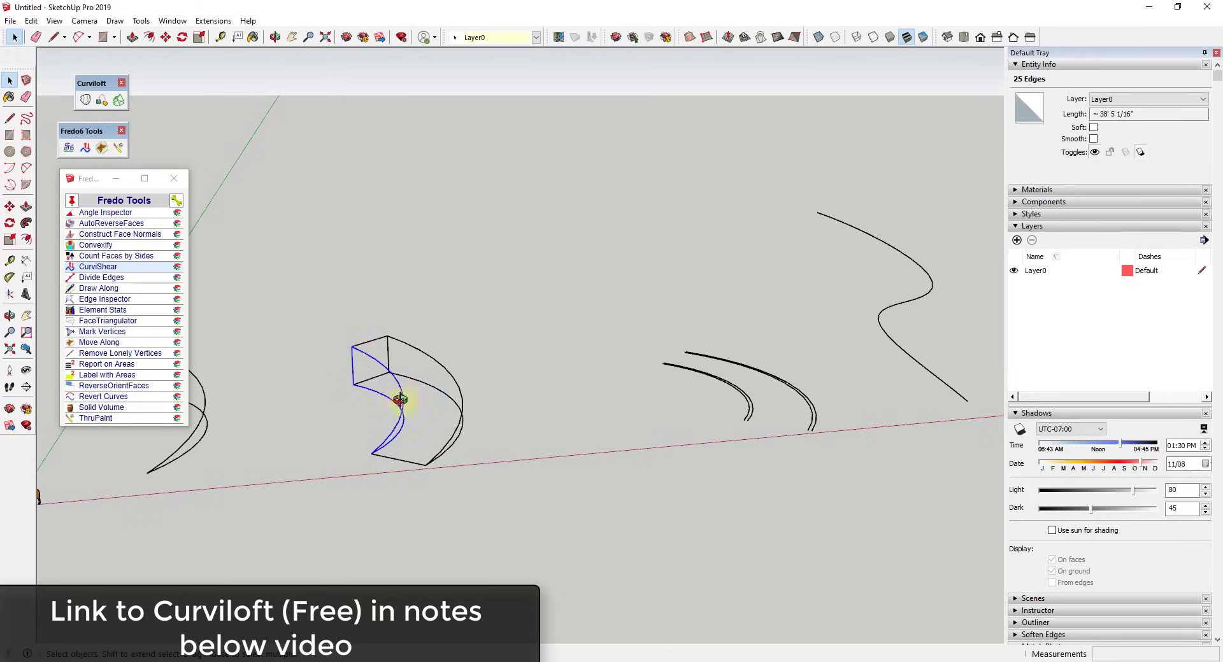
middle_drag(400, 399, 581, 398)
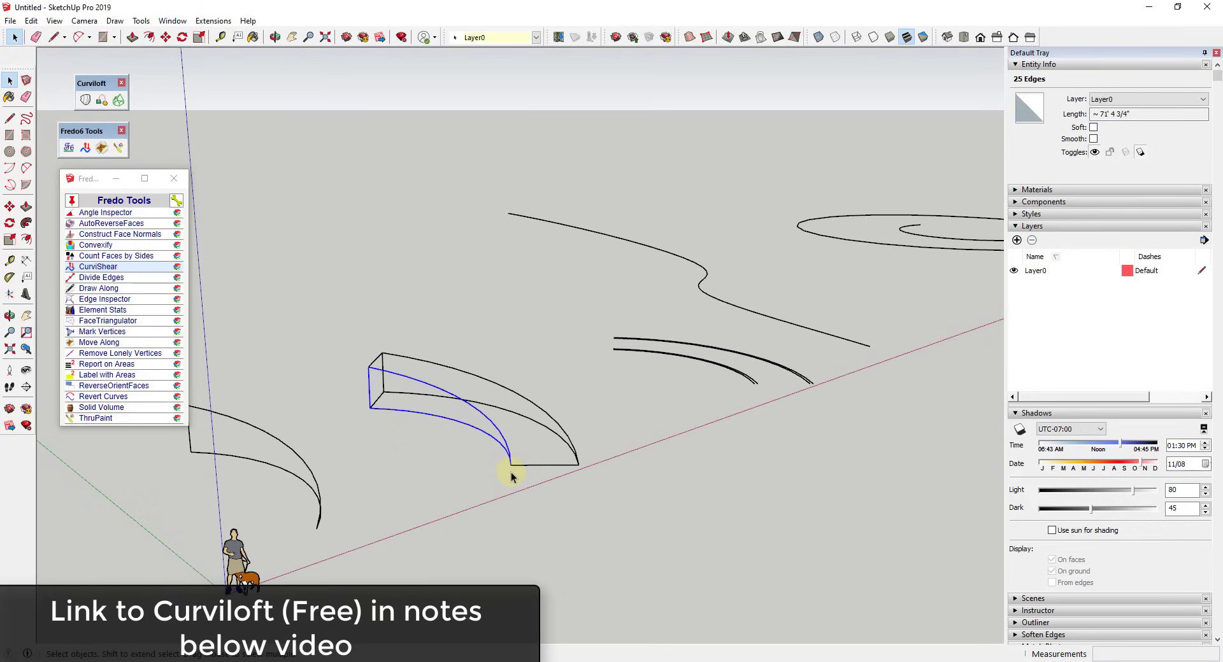
click(119, 100)
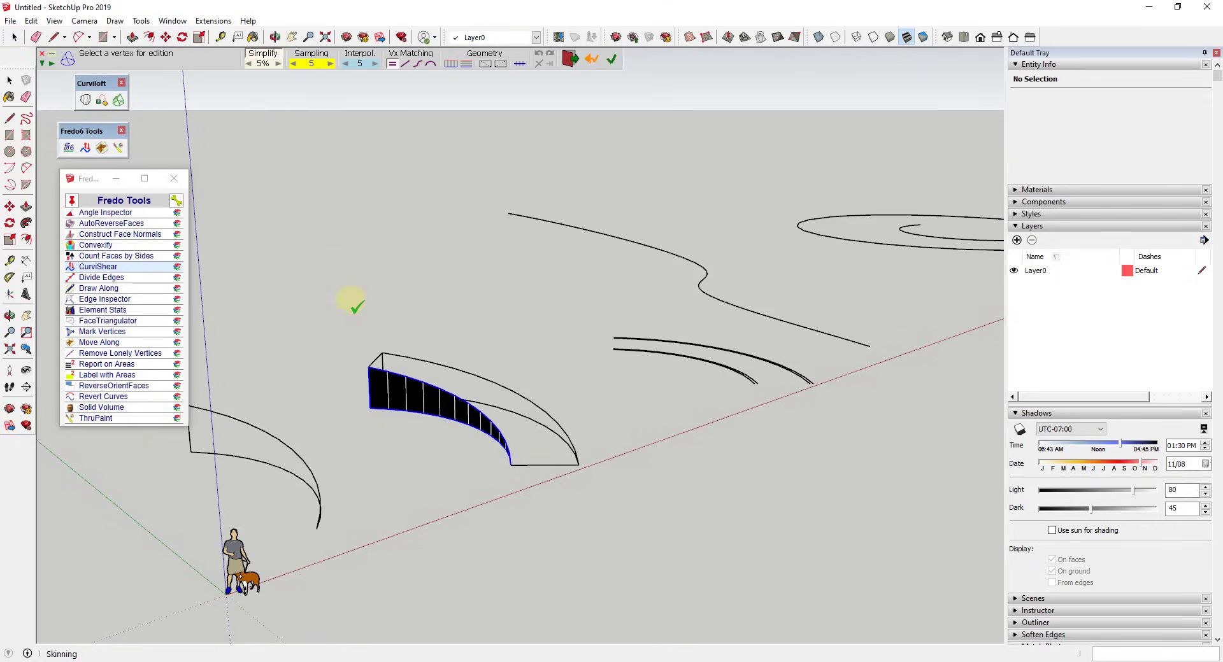
click(472, 328)
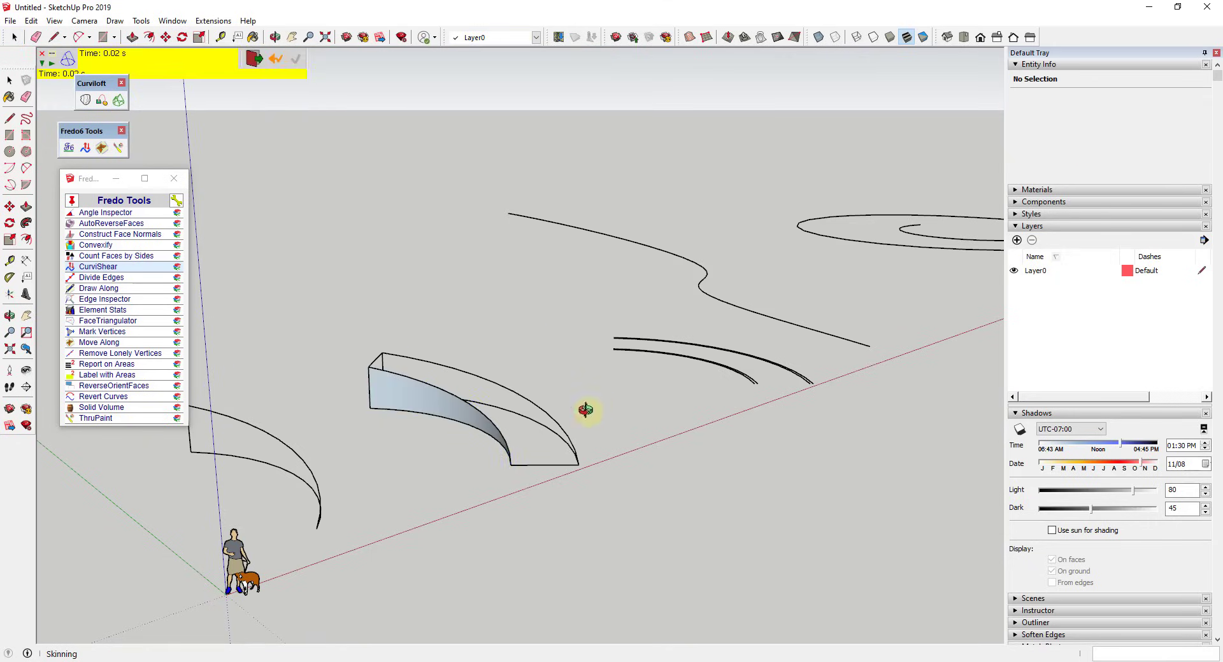
middle_drag(586, 410, 443, 377)
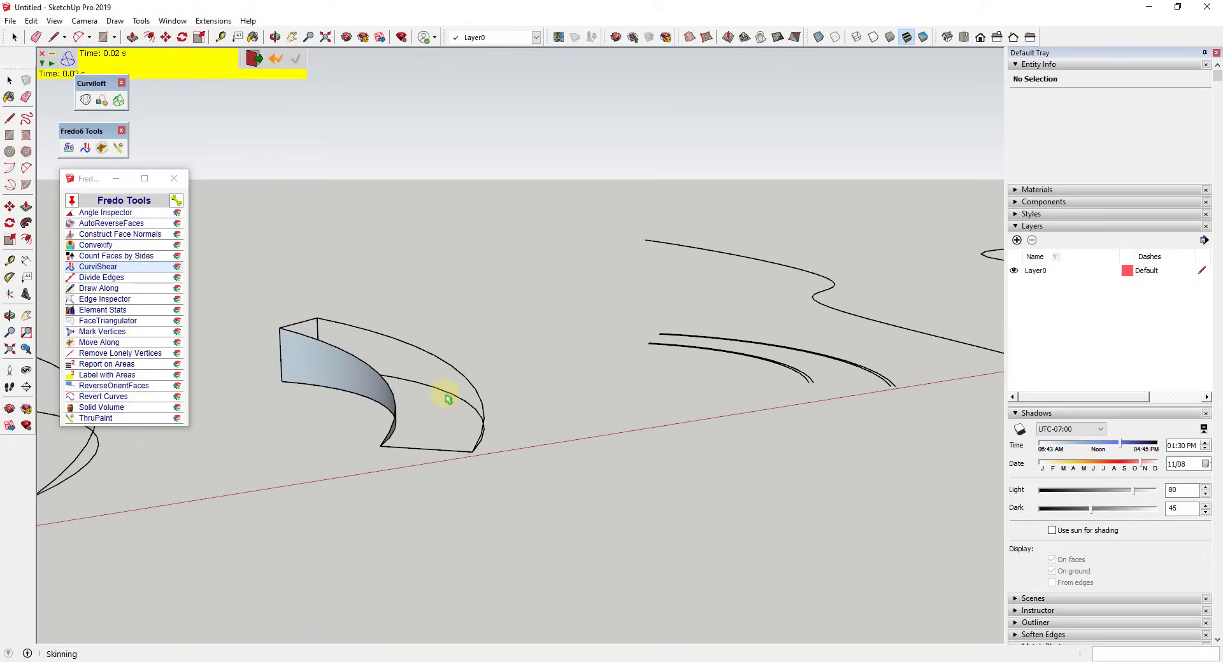
key(space)
Select the inner base arc and skin the ramp's inner wall
middle_drag(510, 414, 308, 355)
scroll(308, 357, up, 2)
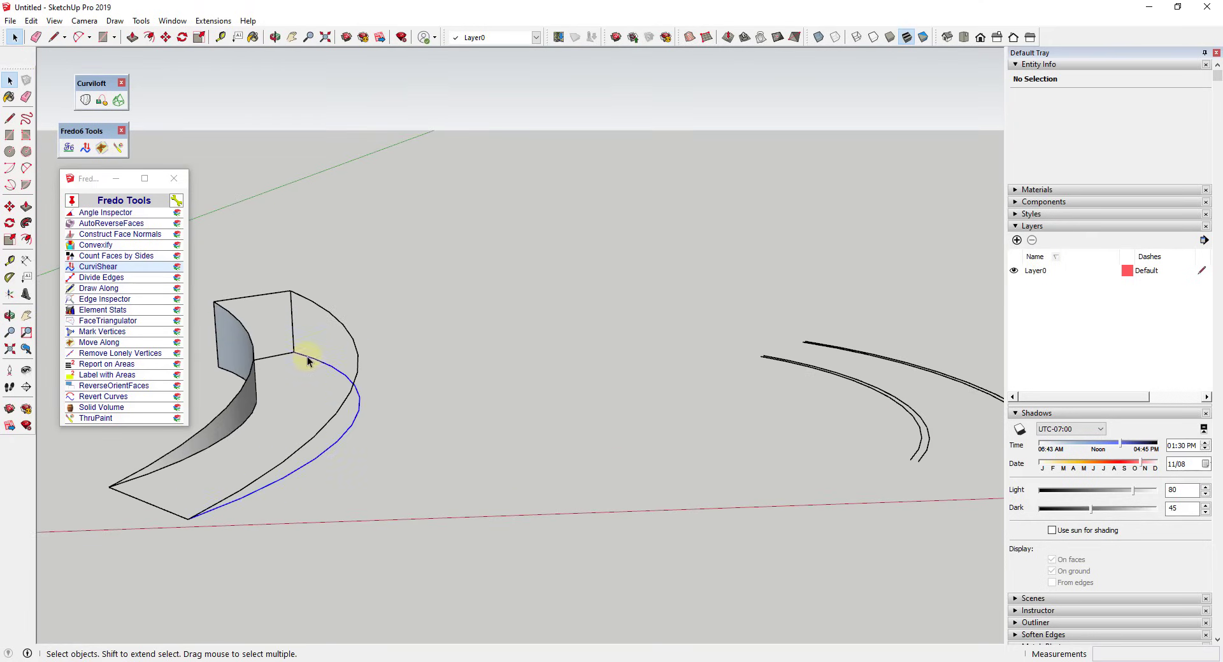
click(308, 361)
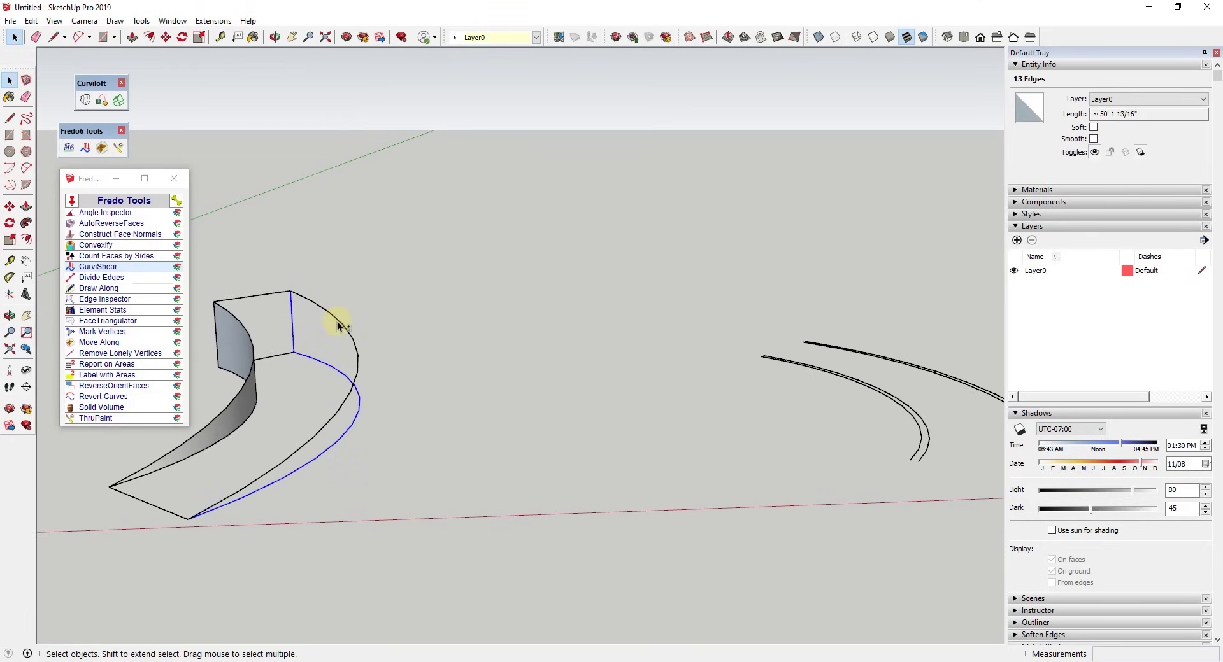
click(99, 105)
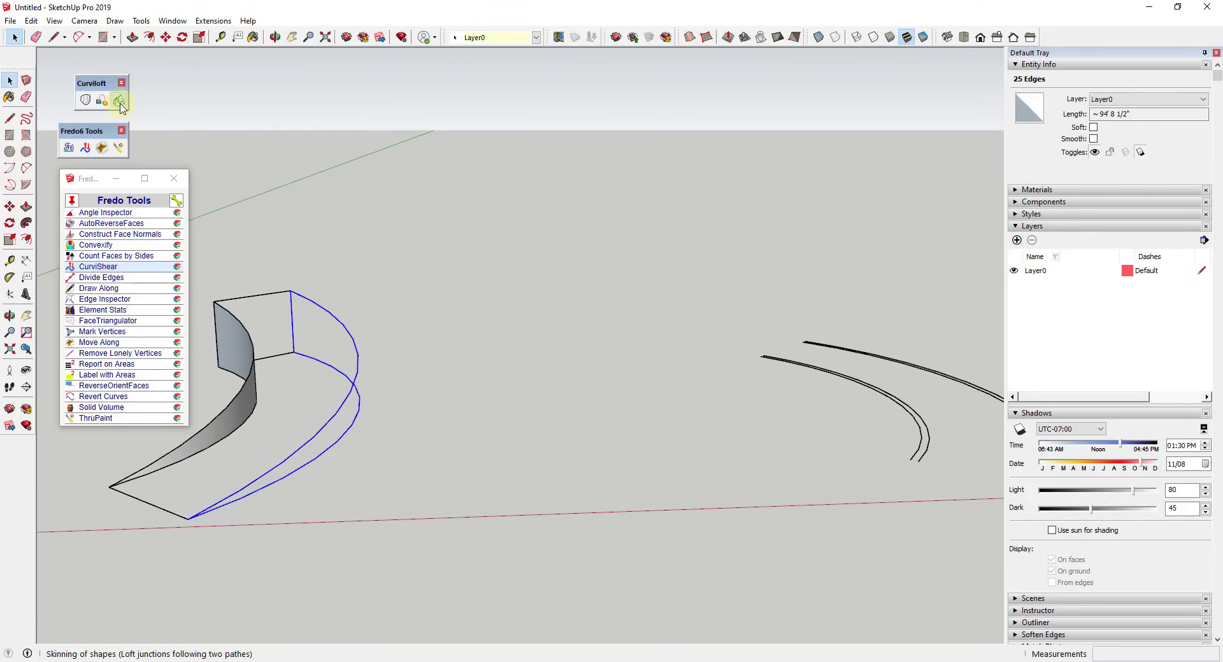
key(space)
Select the top outline curves and skin the sloped top surface
click(238, 324)
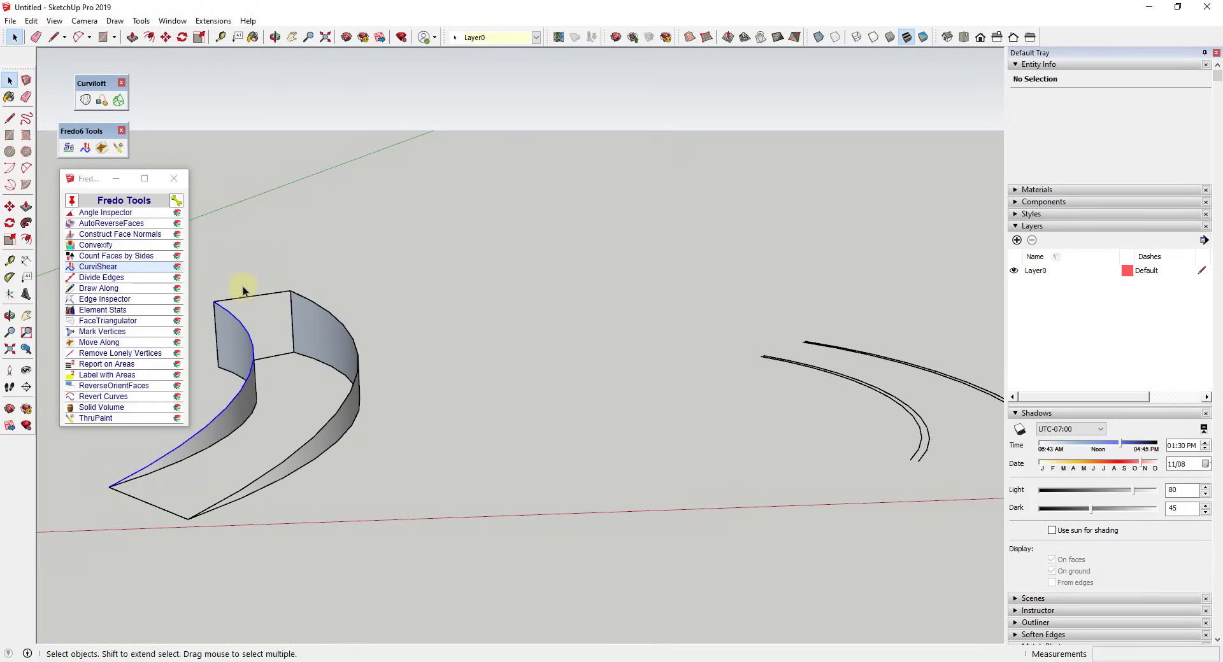
shift+click(328, 304)
shift+click(185, 519)
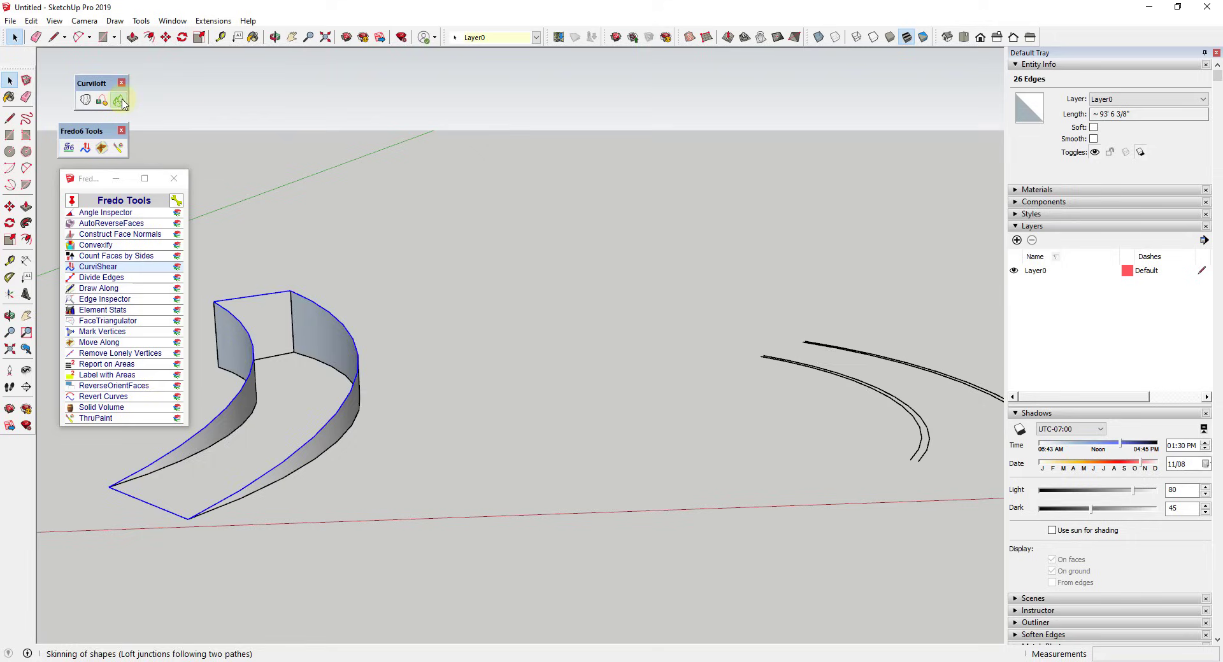
click(101, 100)
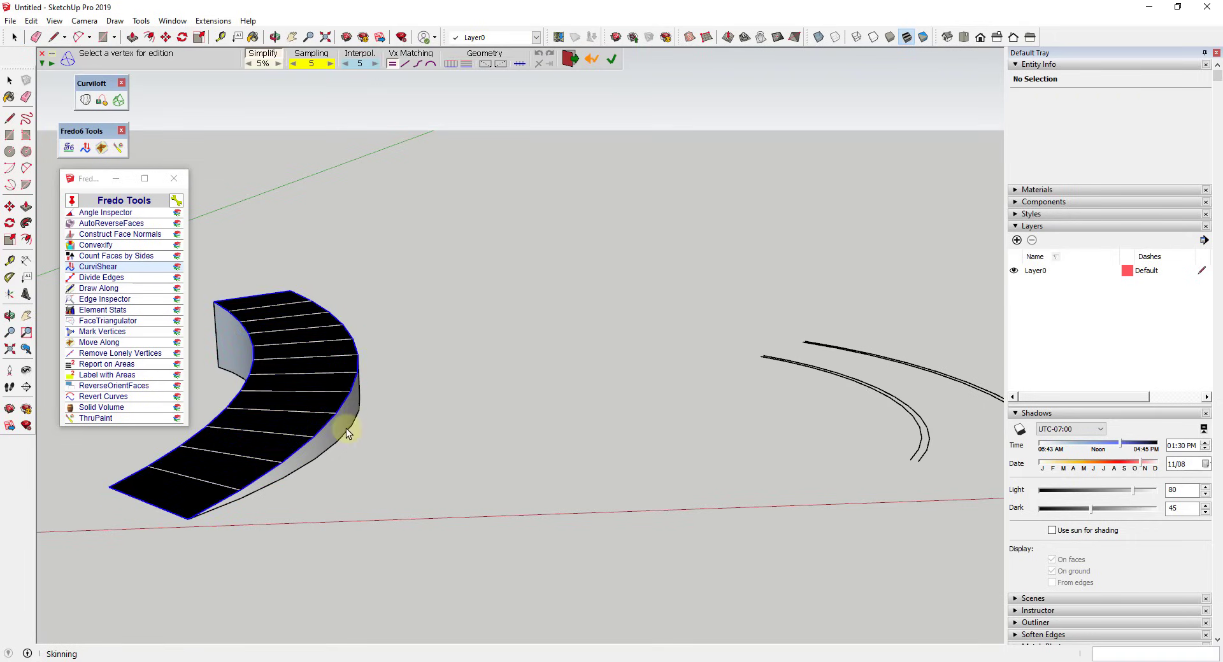
click(449, 372)
Skin the remaining outer side wall between the bottom-left and matching top edge curves
middle_drag(468, 413, 436, 415)
key(o)
drag(437, 415, 503, 253)
middle_drag(503, 253, 494, 210)
key(space)
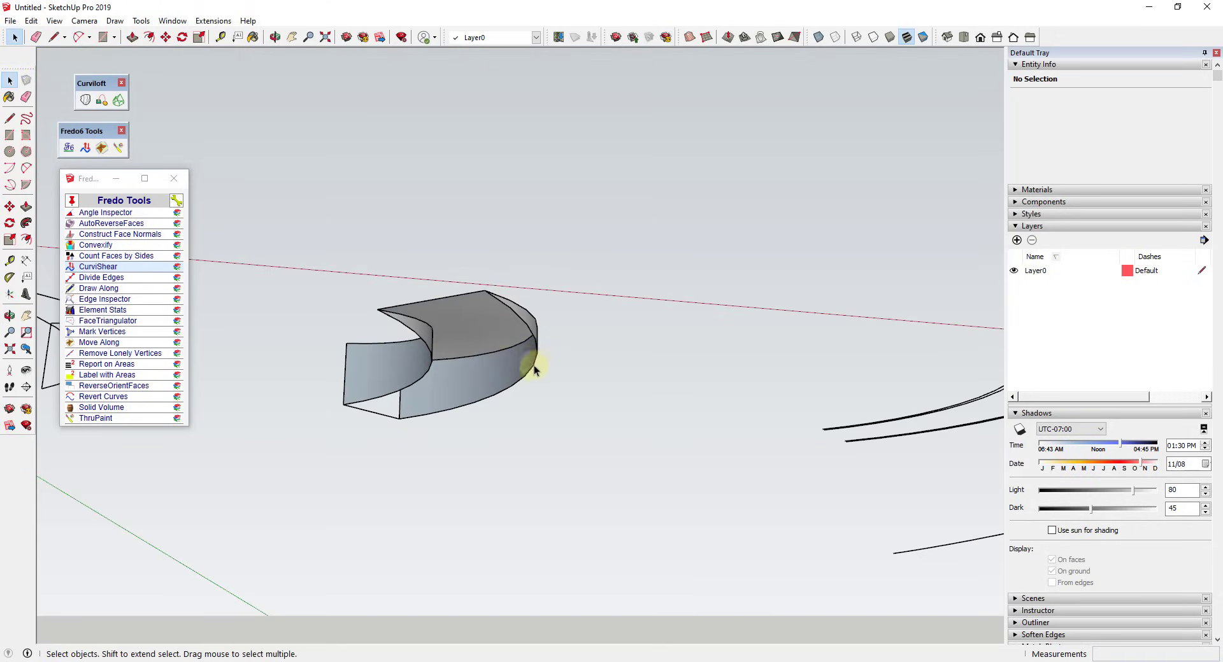
click(385, 402)
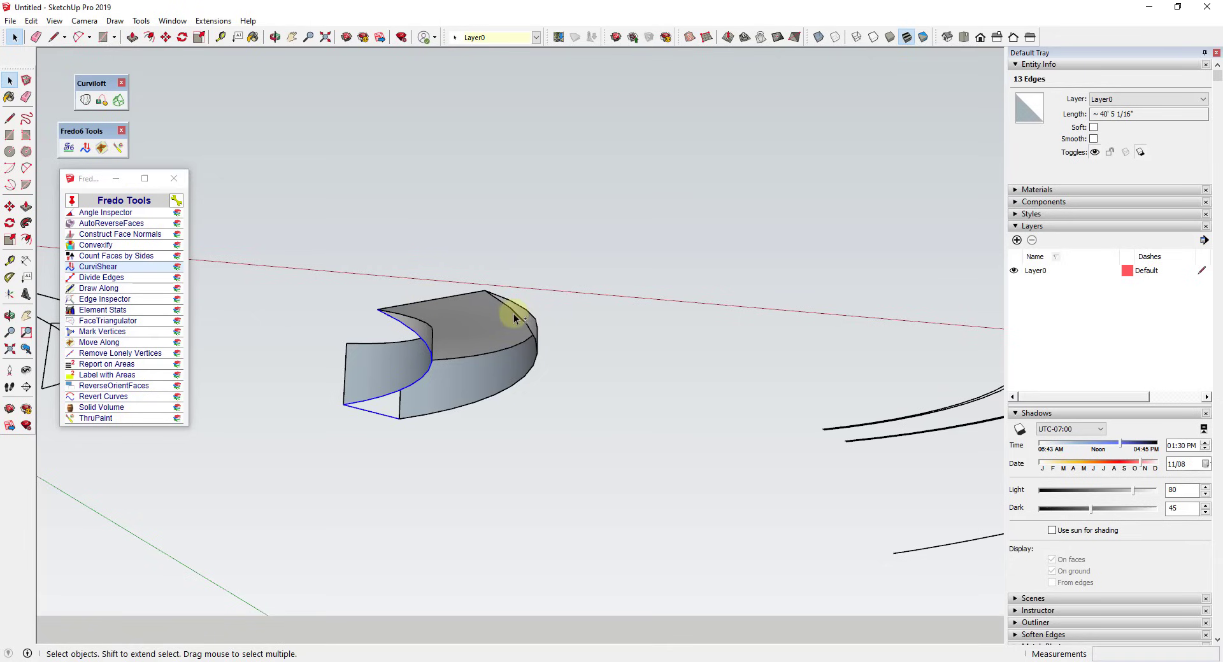
ctrl+click(440, 300)
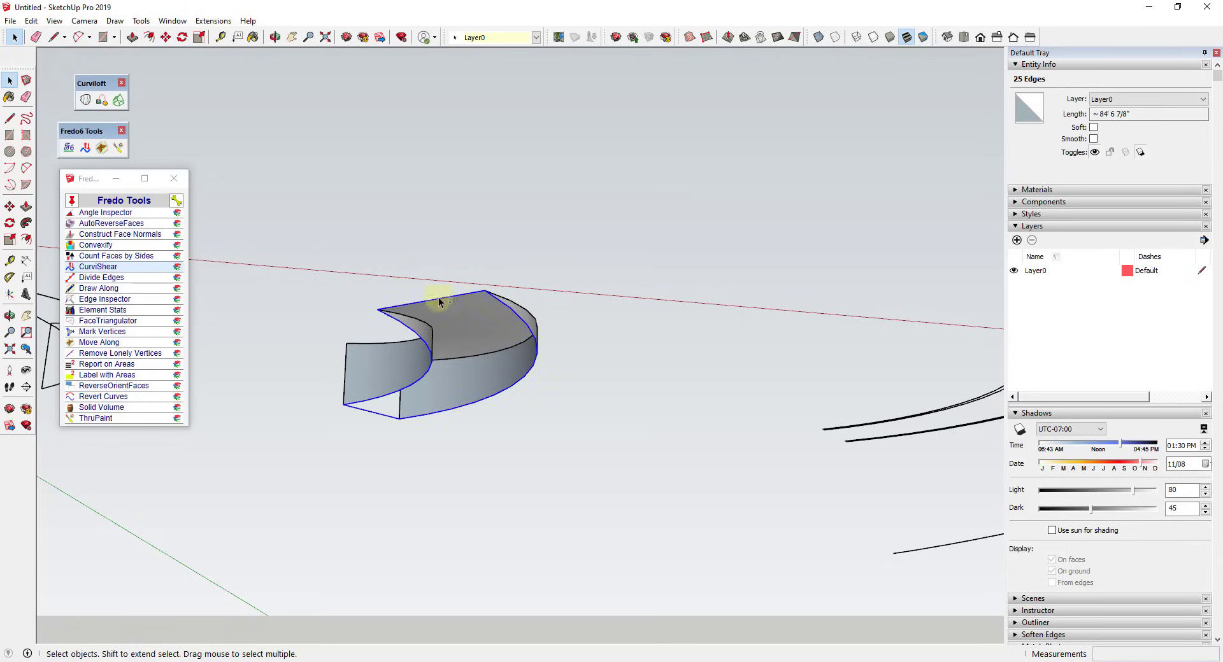
click(119, 99)
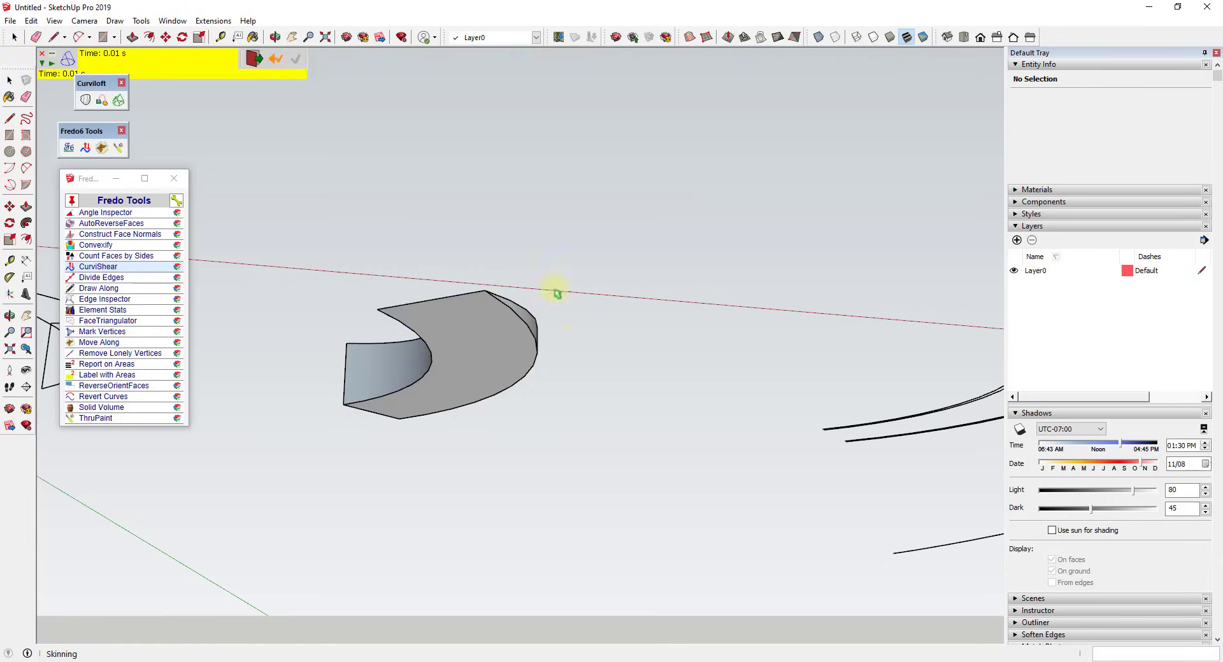
middle_drag(557, 294, 486, 486)
key(space)
Explode the lofted ramp and regroup all its geometry into one group
drag(281, 221, 566, 643)
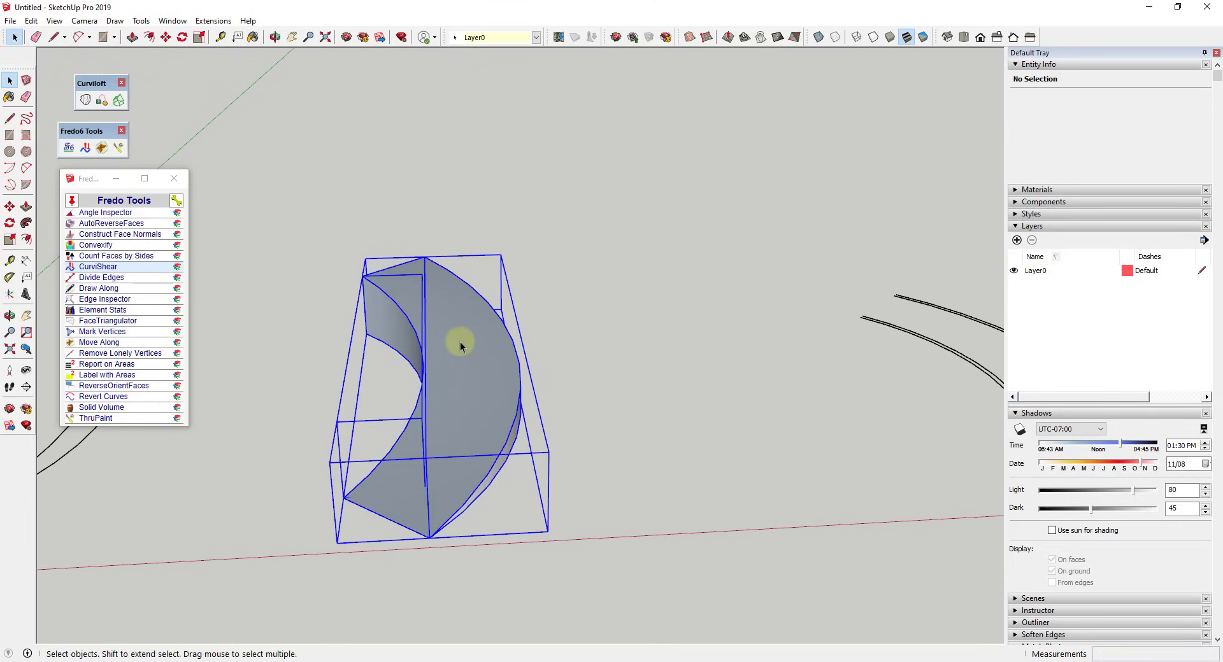
right_click(463, 350)
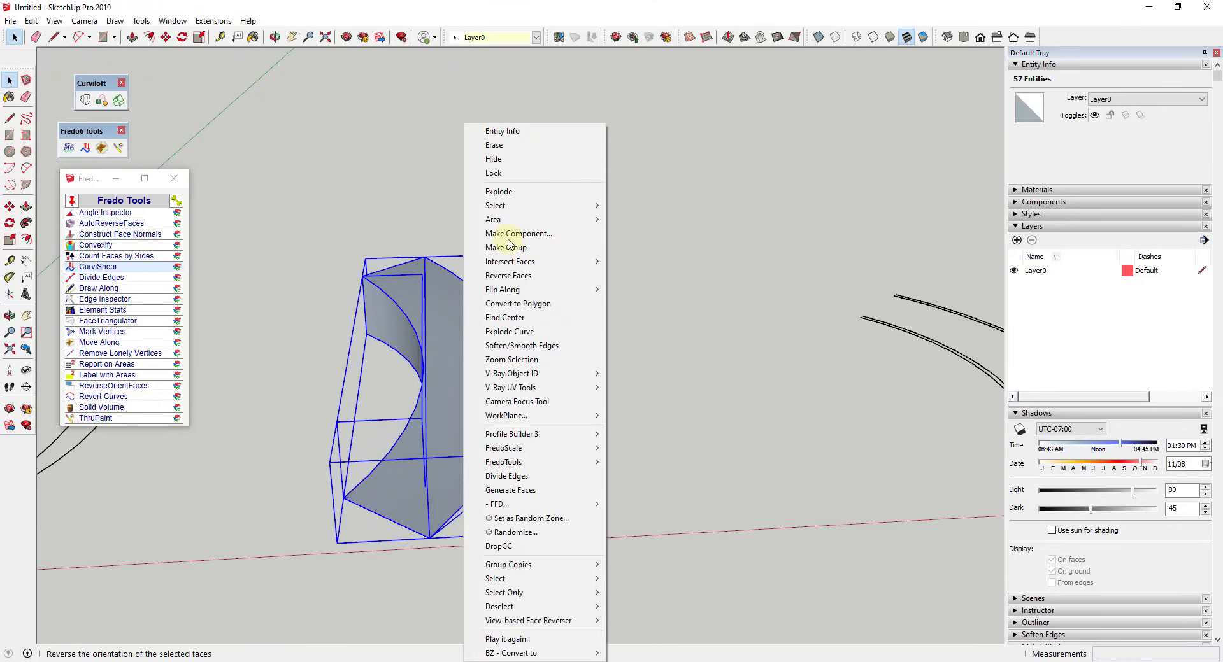
click(508, 191)
right_click(465, 337)
click(529, 247)
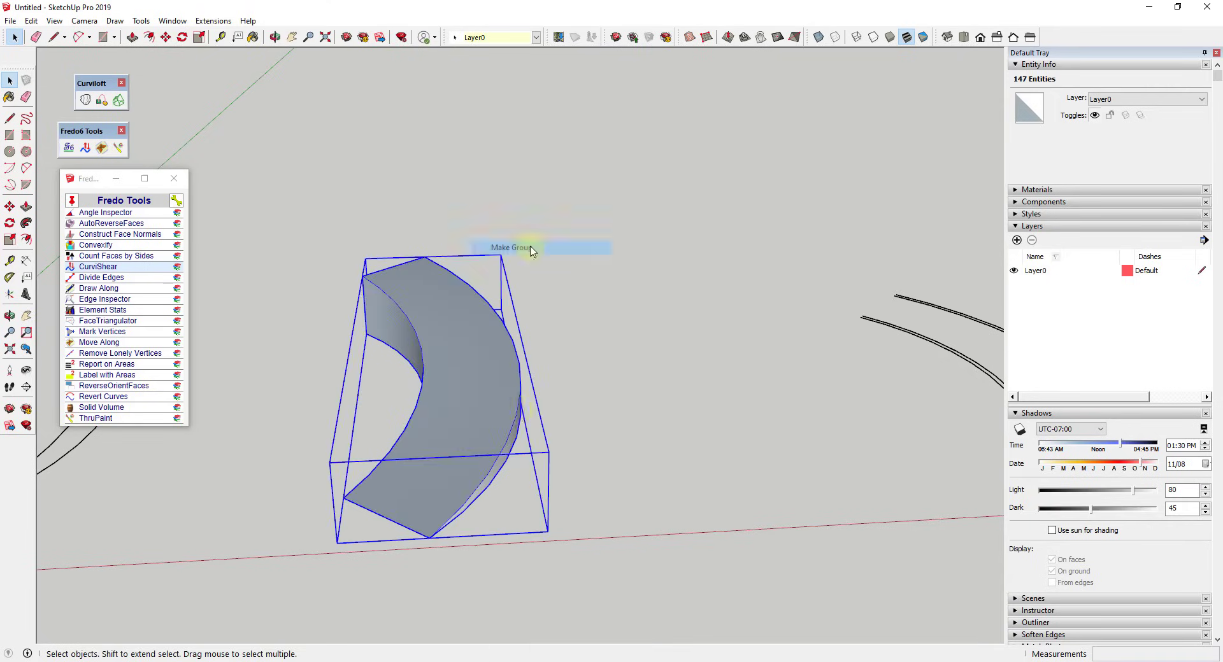
Reverse the dark inner faces inside the group, then close it as a 921.0598 ft³ solid
middle_drag(533, 451, 946, 434)
double_click(475, 368)
right_click(433, 369)
click(449, 360)
click(628, 373)
Shear one line of each double arc with CurviShear at a 6' top height
scroll(795, 331, down, 5)
scroll(751, 333, up, 3)
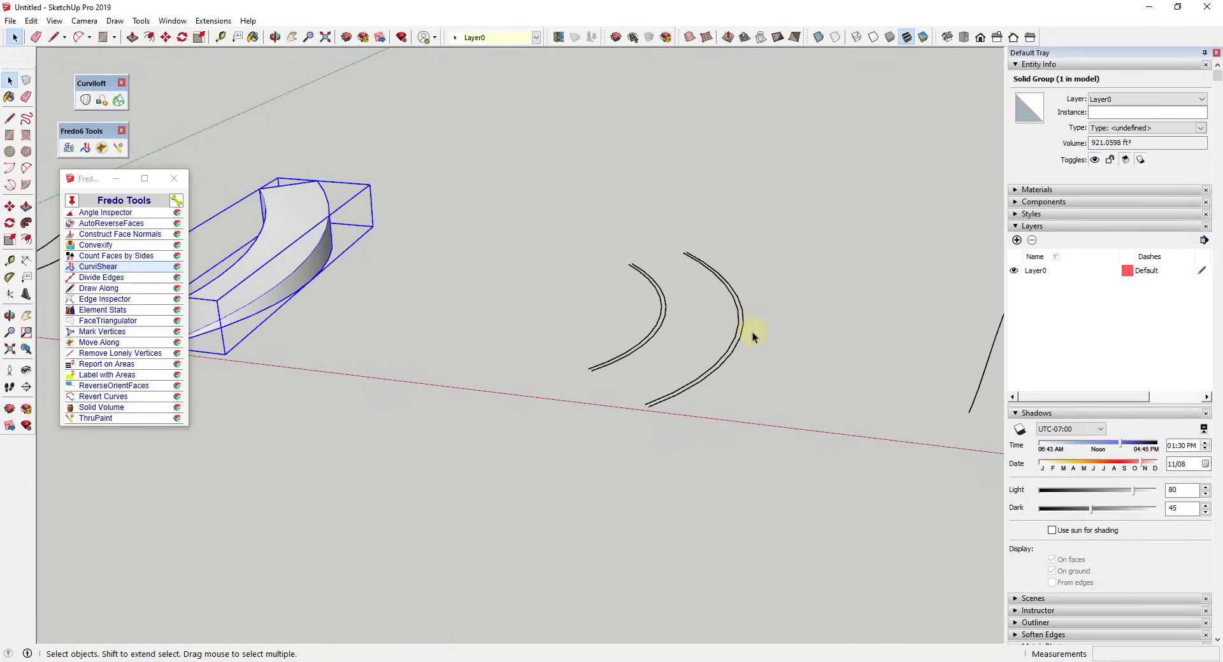
middle_drag(751, 333, 641, 331)
click(624, 333)
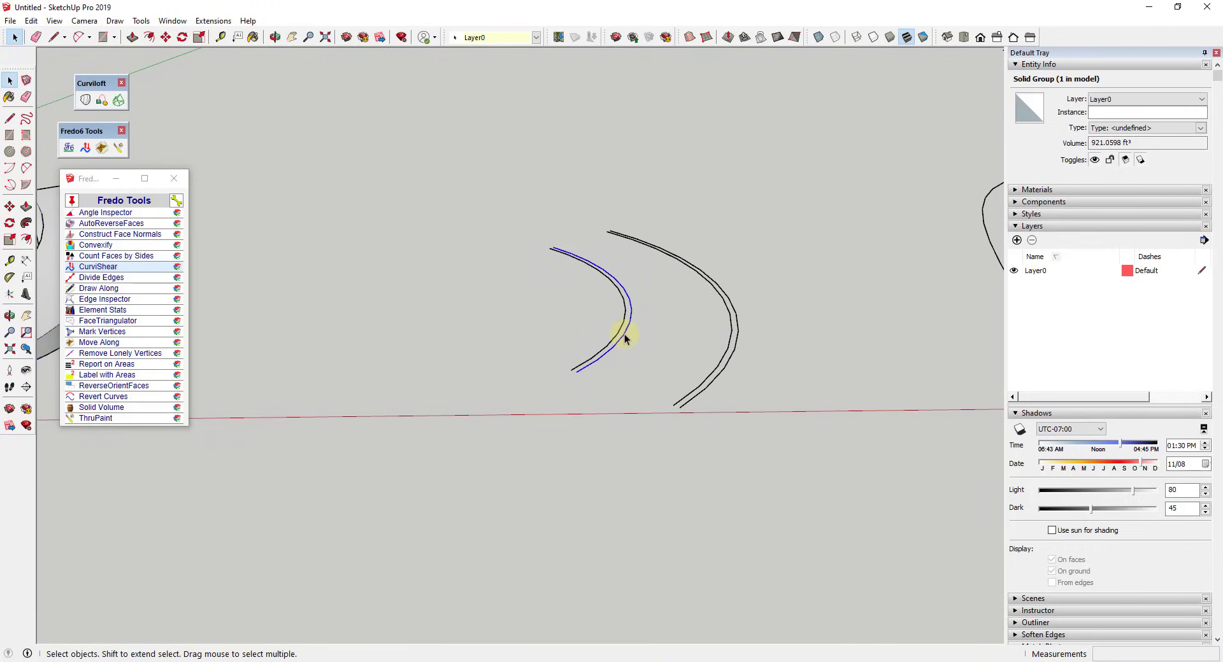
ctrl+click(734, 337)
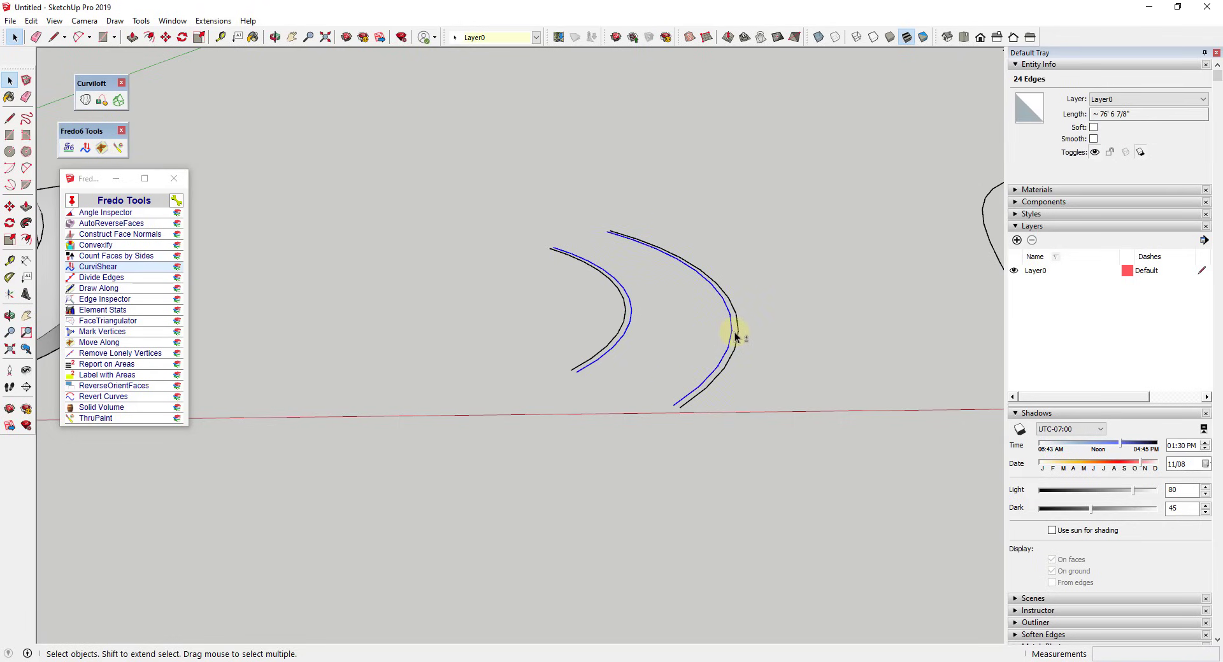
click(98, 267)
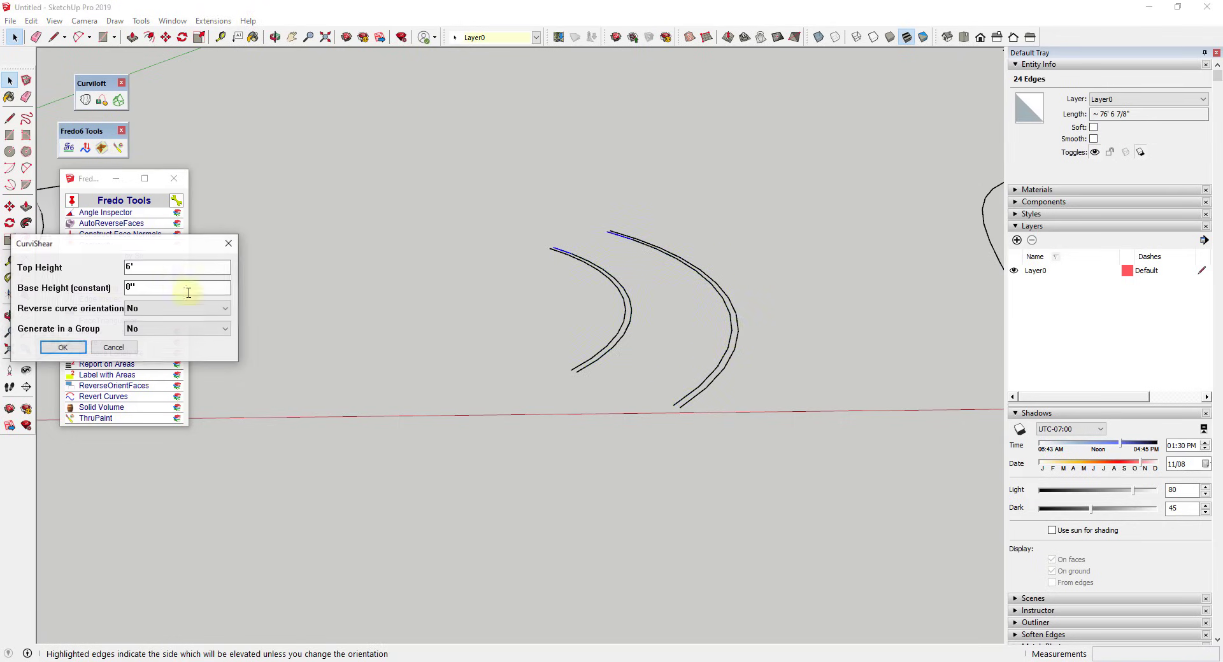
click(62, 349)
Shear the other lines of the double arcs with CurviShear at a 7' top height
scroll(622, 283, up, 3)
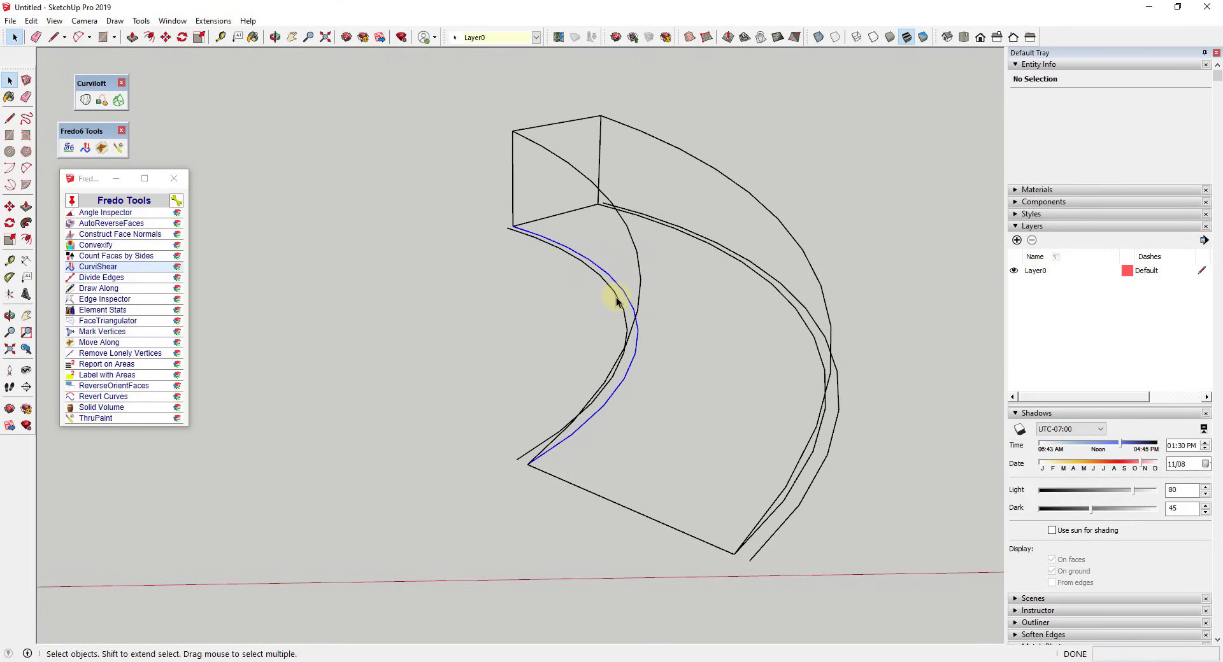
ctrl+click(619, 301)
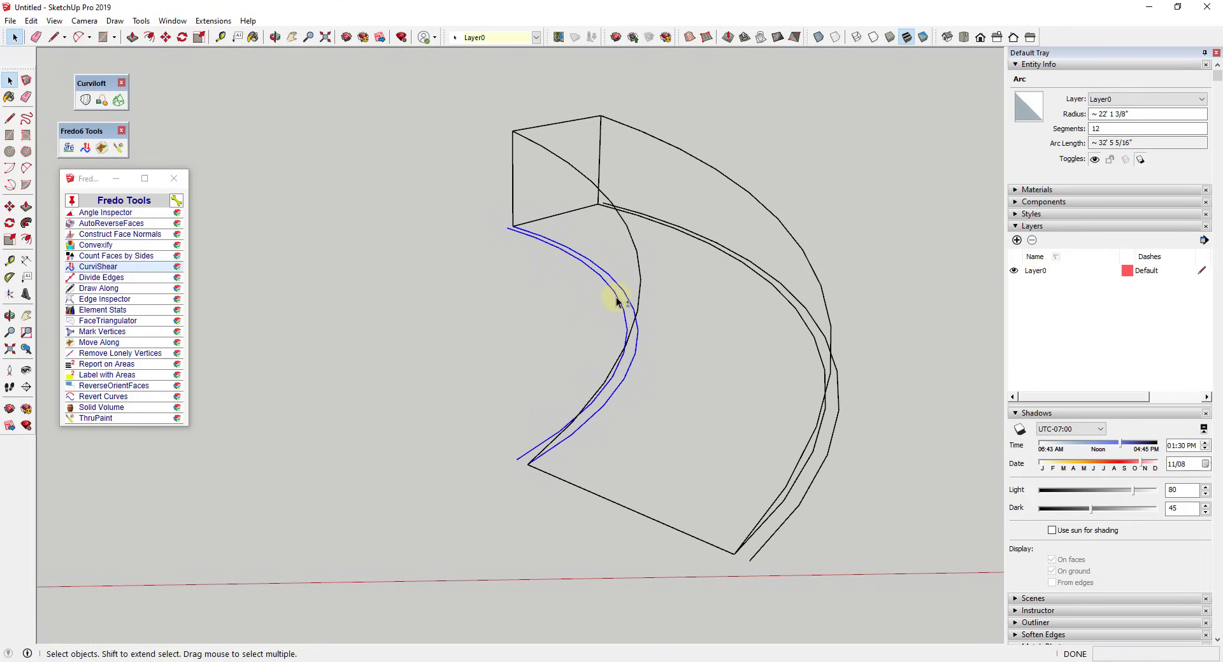
ctrl+click(730, 254)
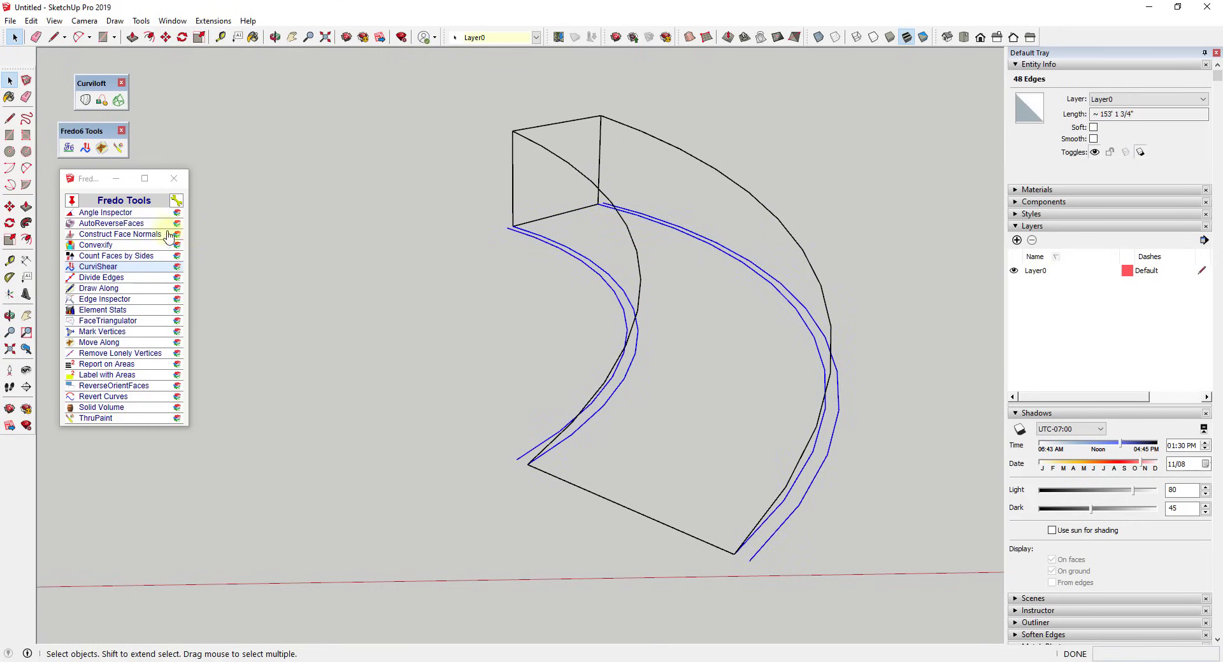
click(96, 267)
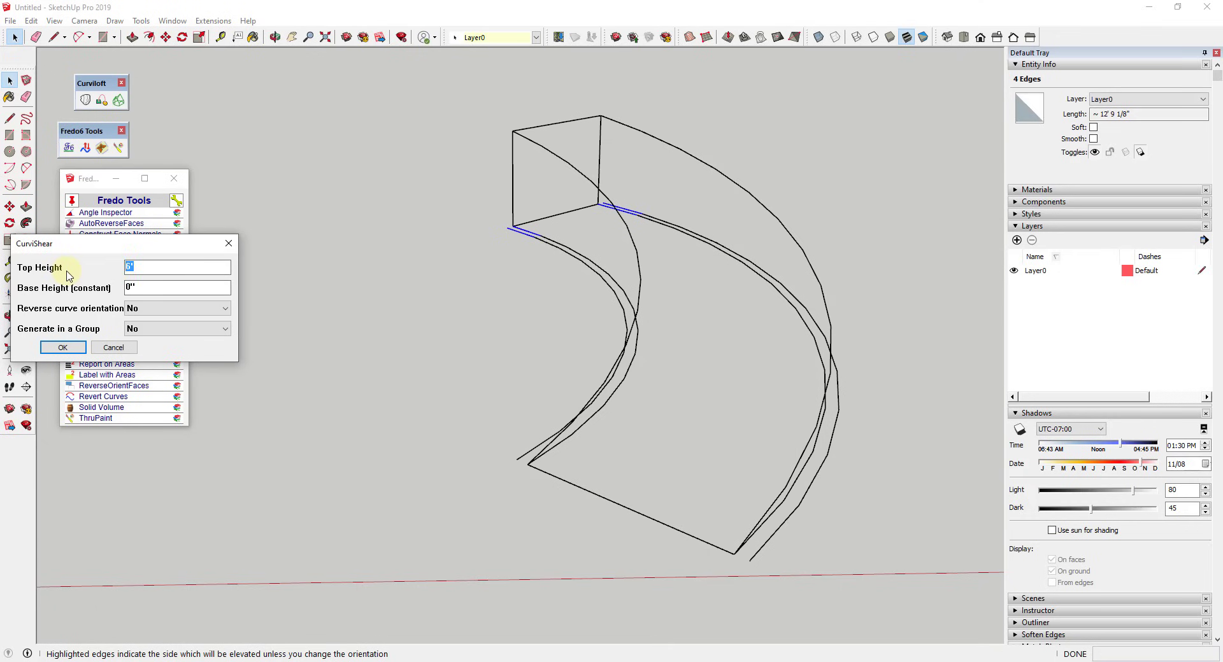
text(7')
key(Return)
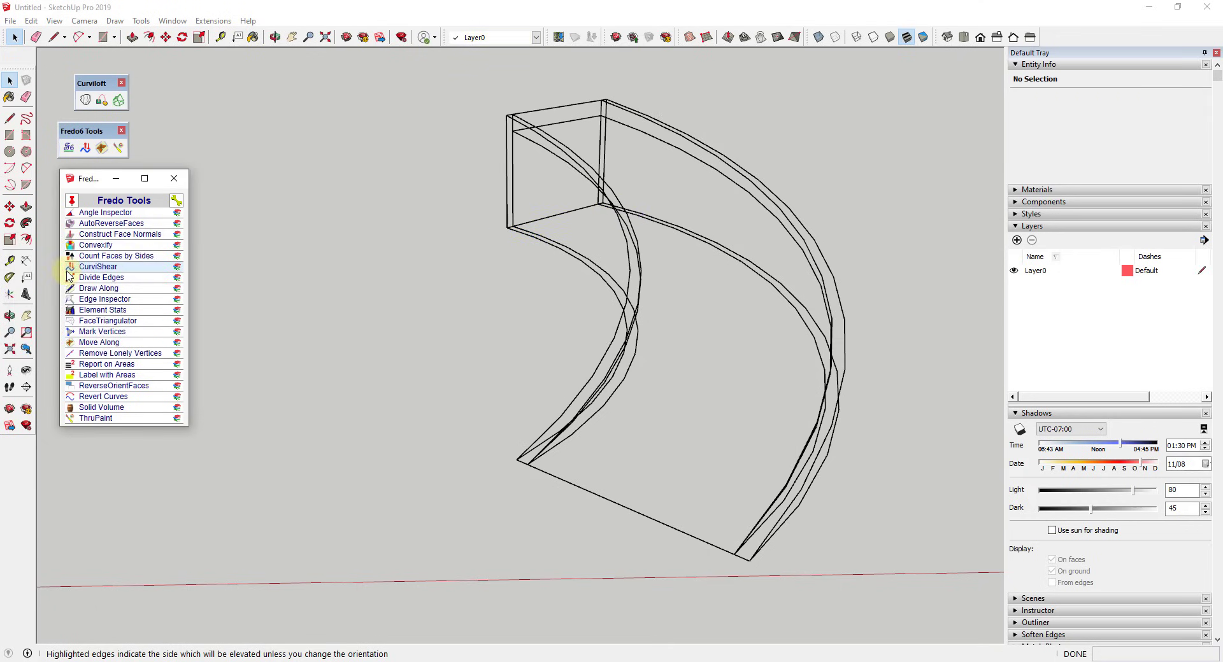
key(o)
middle_drag(767, 226, 774, 162)
key(space)
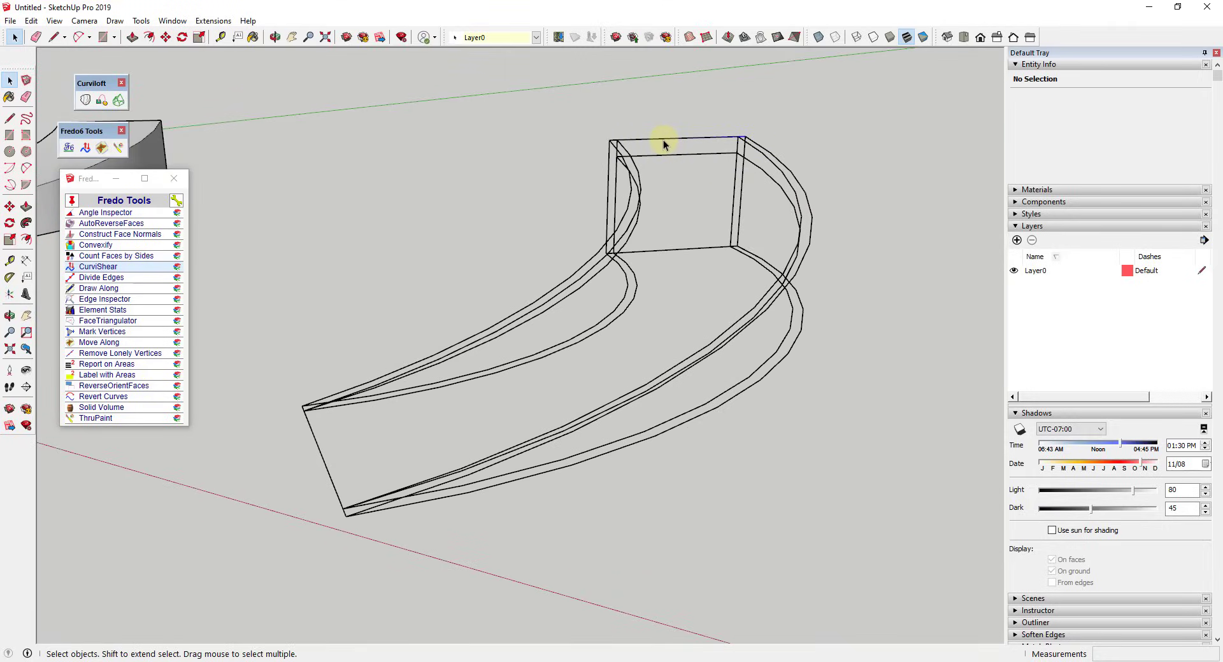
Shear the outline's top end edge and the second curve's inner line with CurviShear
click(663, 140)
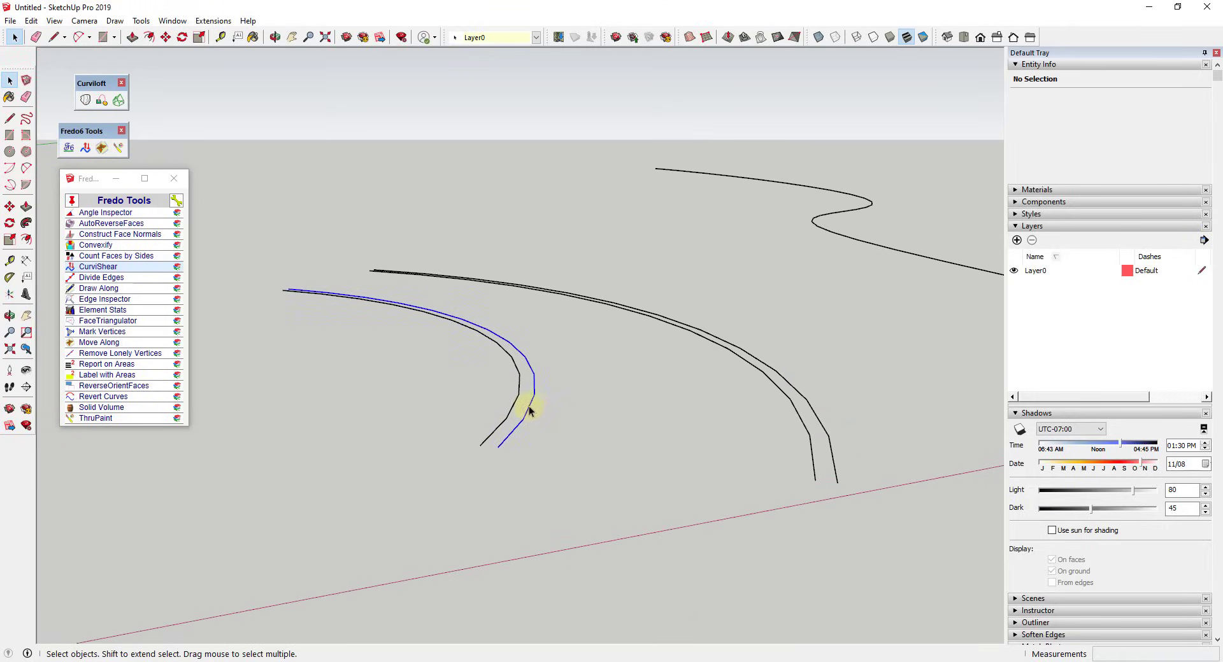
shift+click(812, 444)
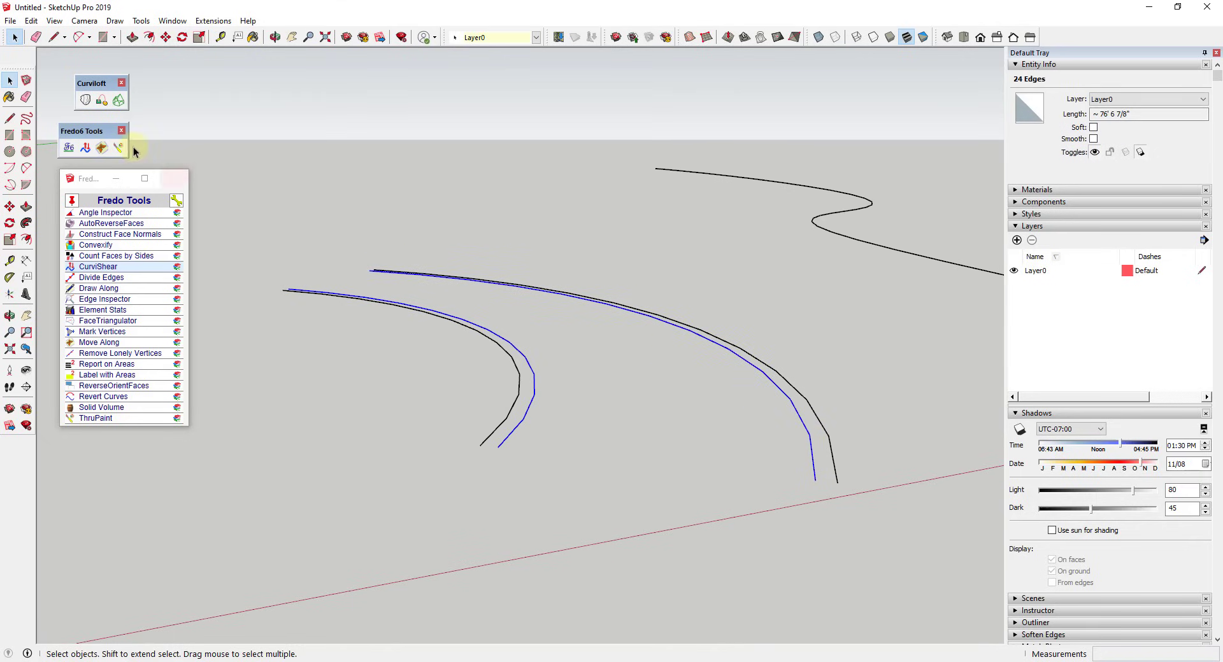
click(95, 267)
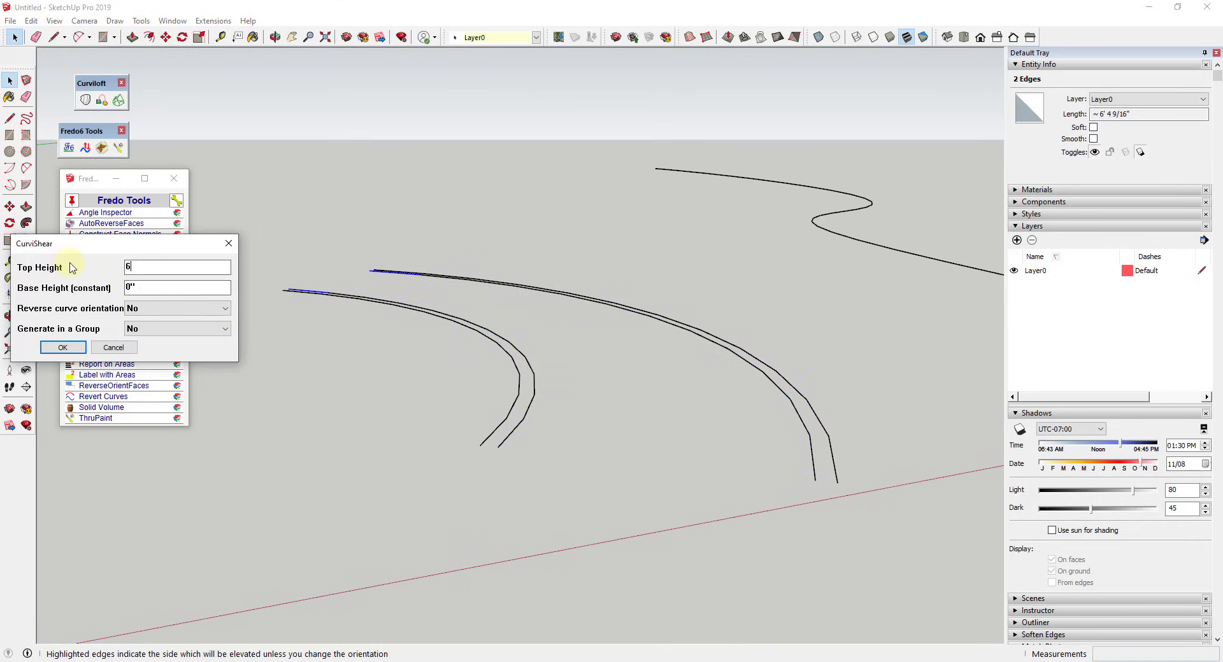
key(Return)
Skin a side wall between the sheared top curve and the lower inner curve with Curviloft
click(508, 278)
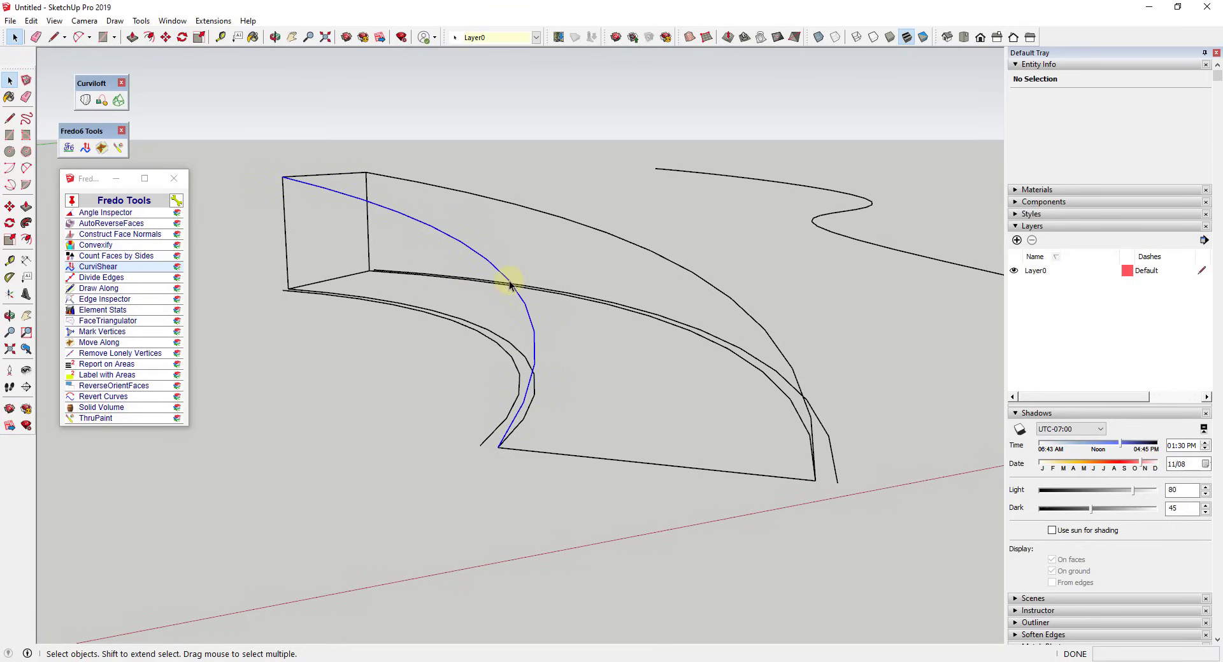
shift+click(286, 249)
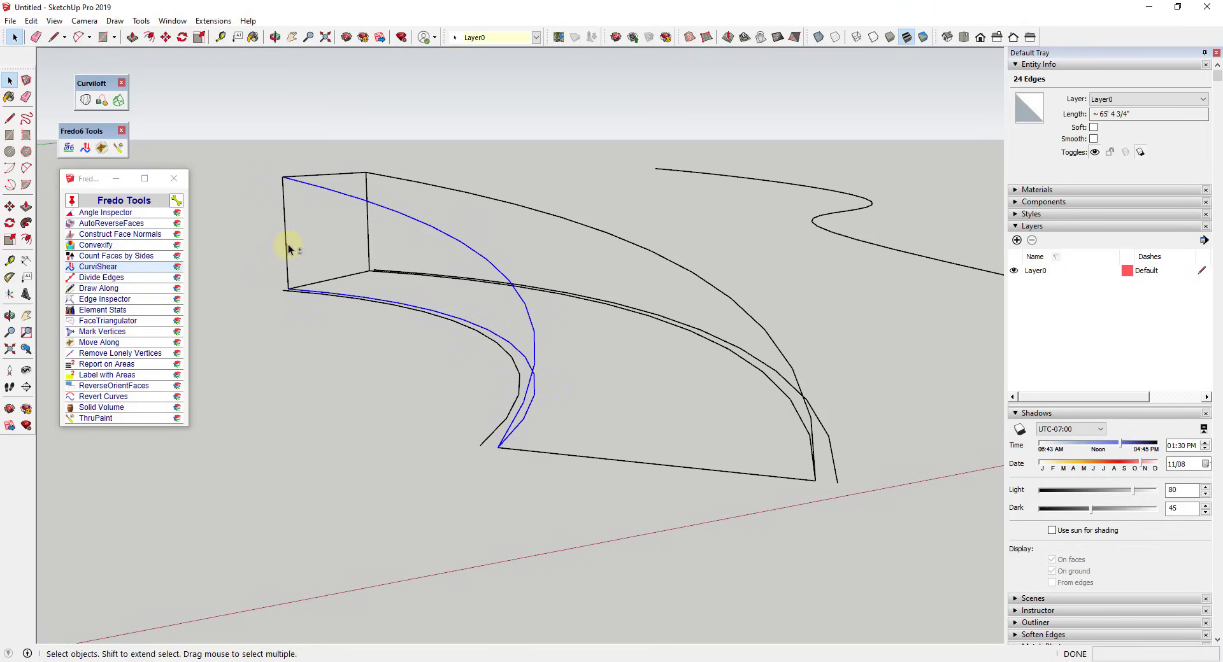
click(118, 100)
click(776, 369)
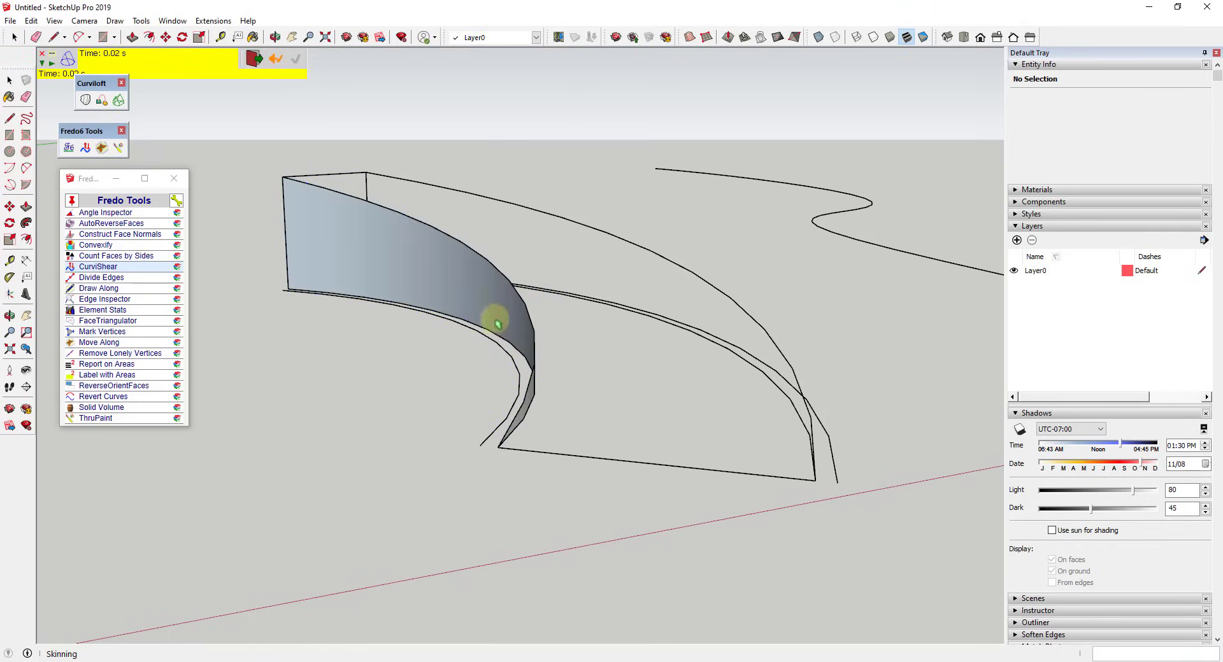
middle_drag(554, 390, 636, 403)
key(space)
click(673, 455)
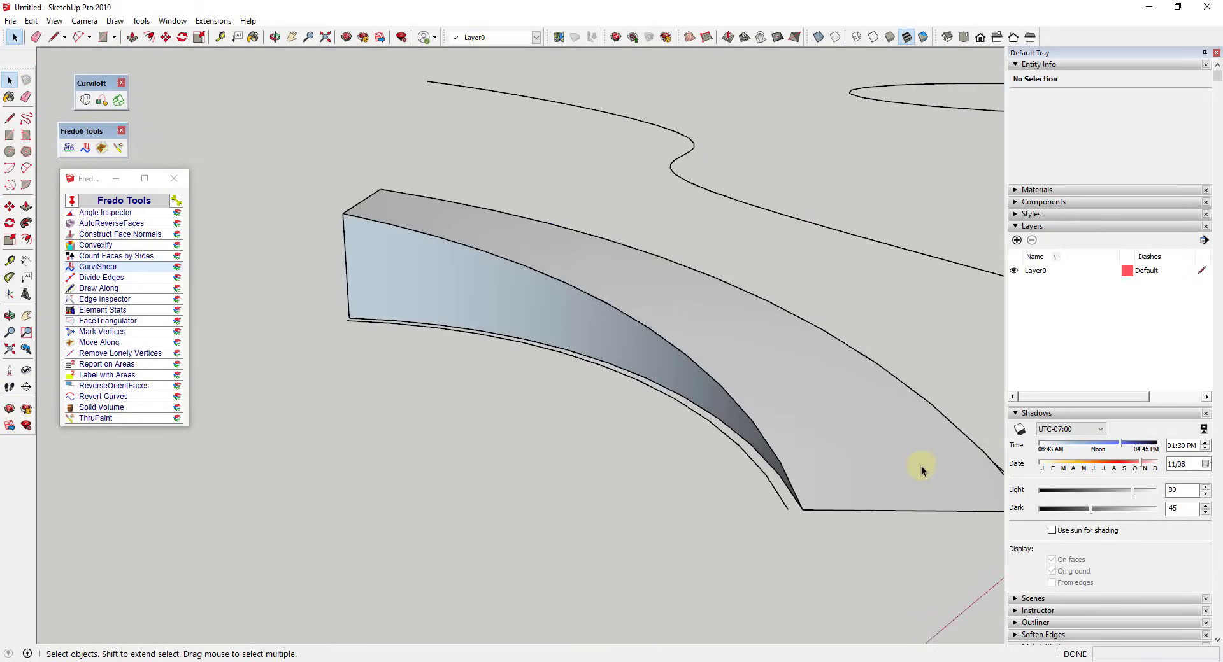
Shear the inner and outer lower arc edges with CurviShear to a 7' top height
middle_drag(920, 469, 835, 486)
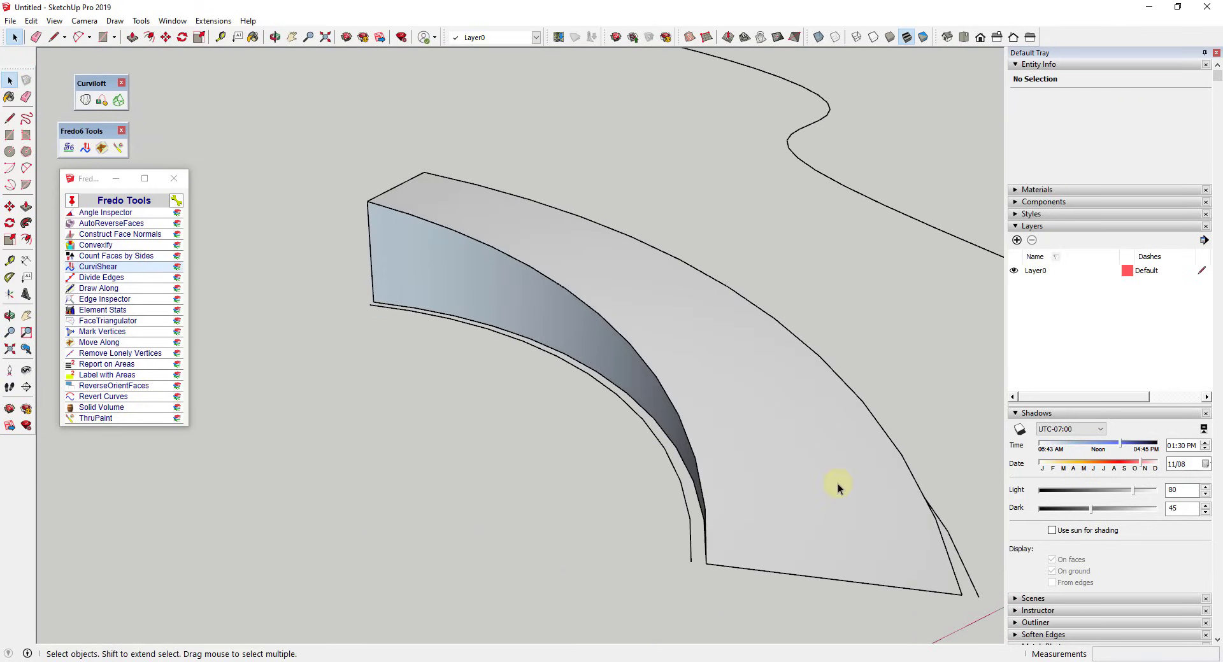
click(684, 465)
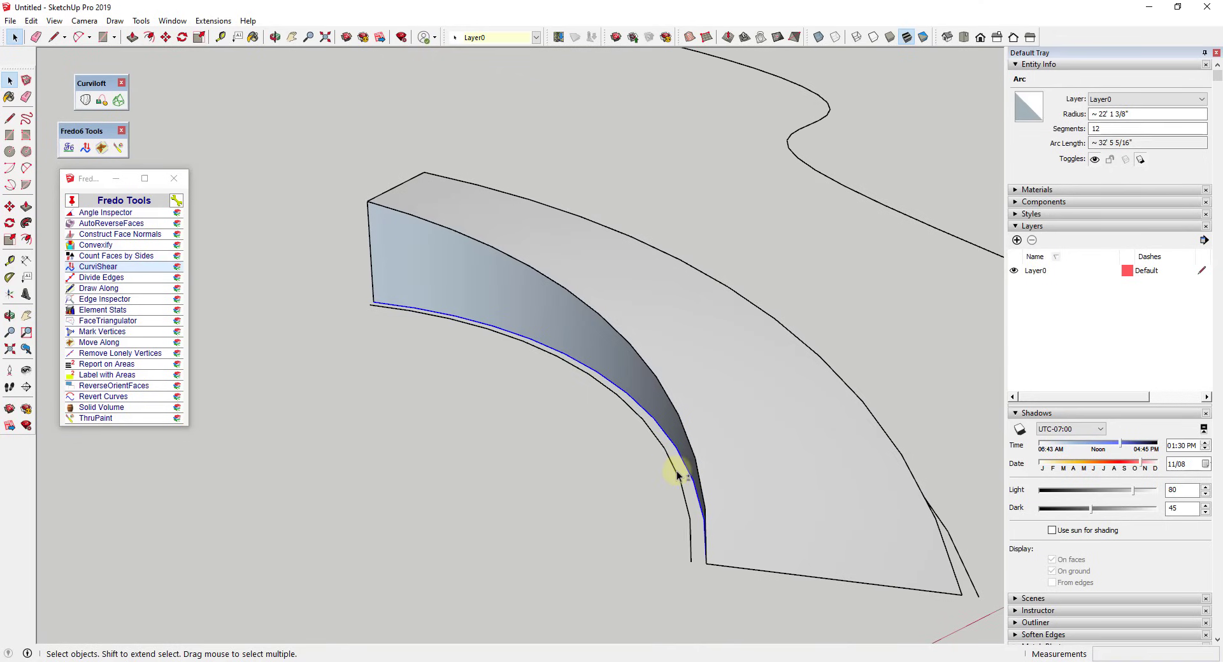
shift+click(678, 474)
click(111, 255)
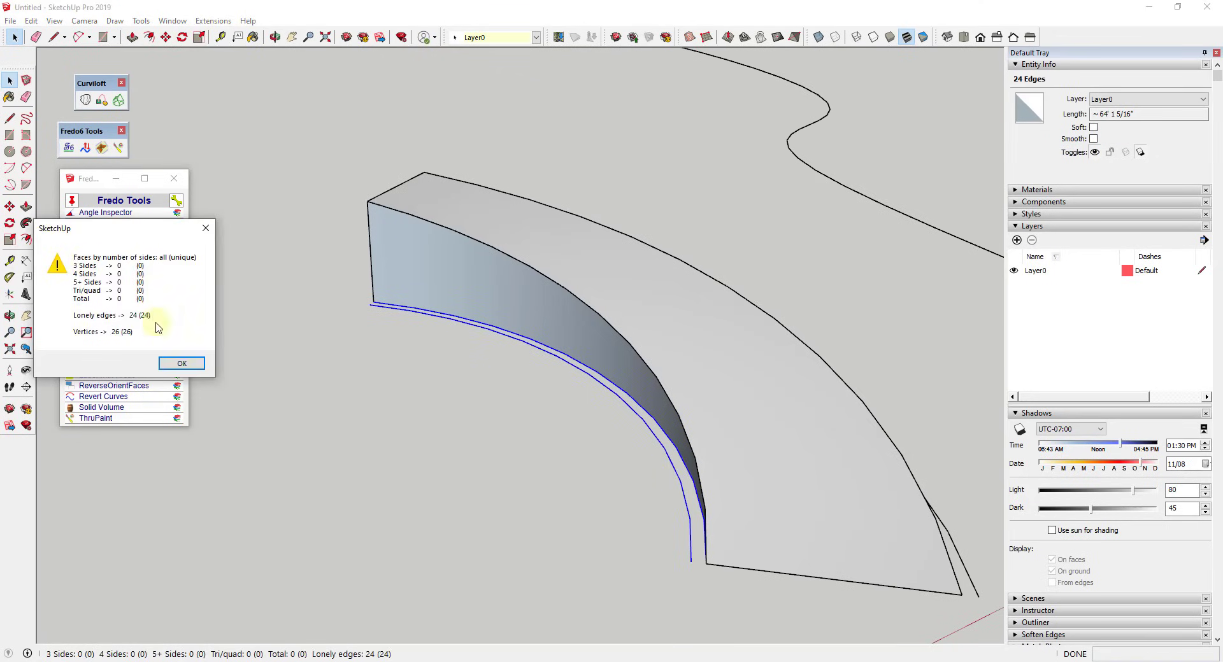
click(180, 364)
click(107, 266)
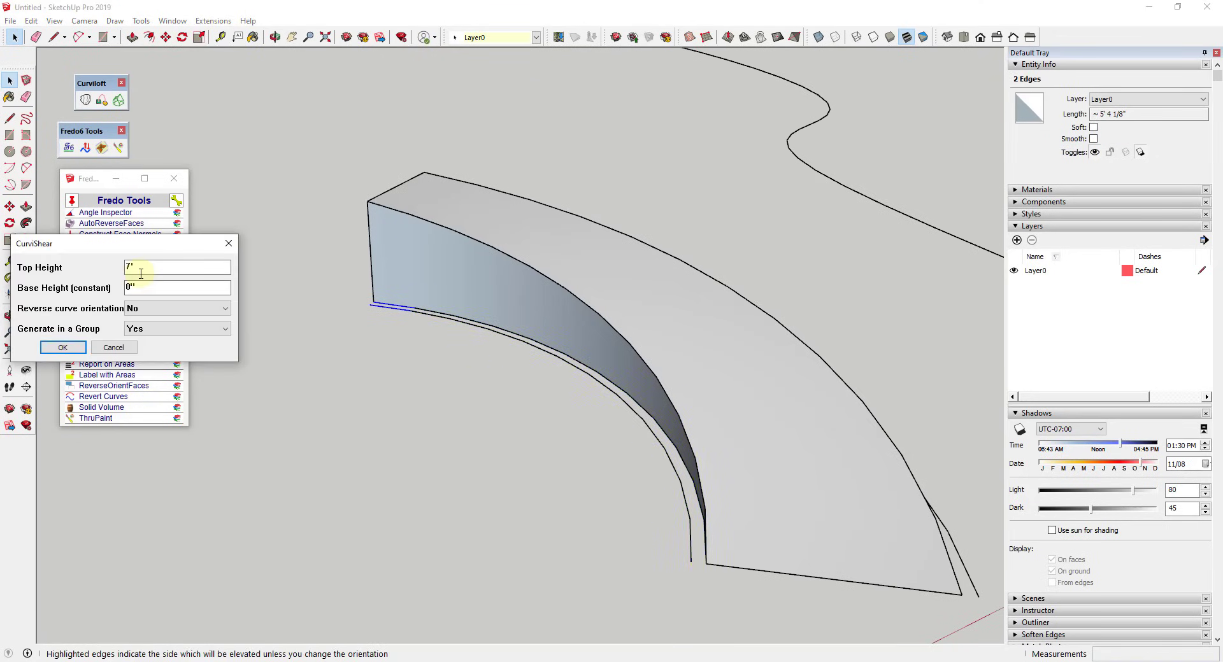
click(63, 347)
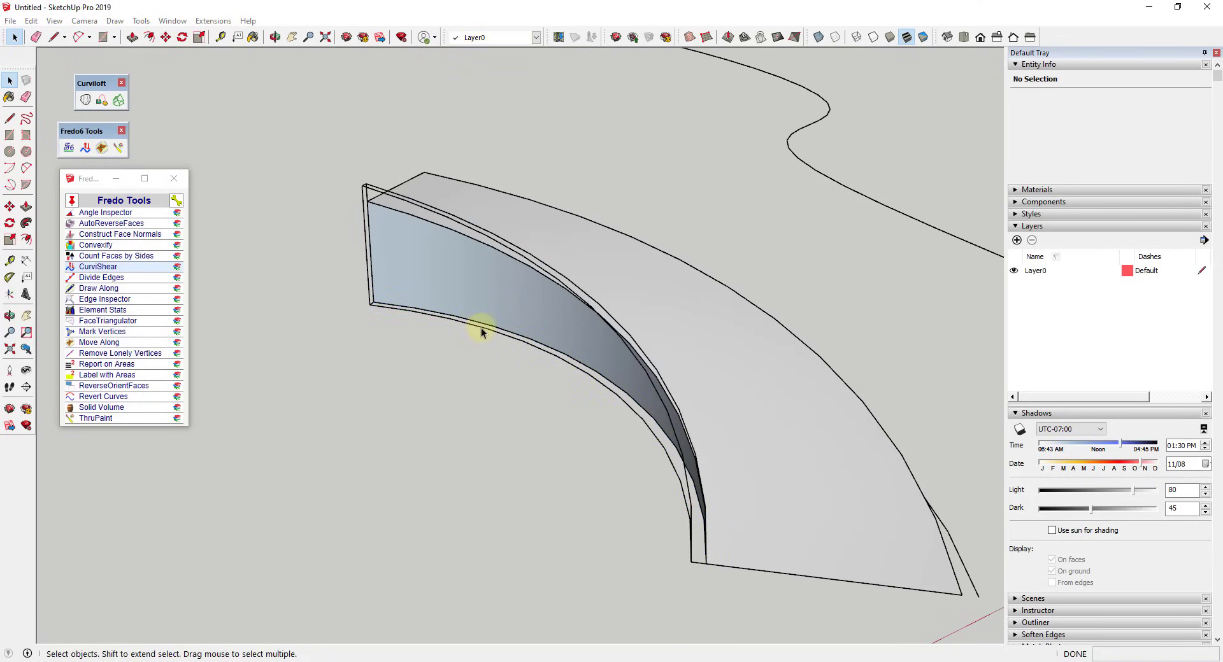
Paste the lower base curve in place inside the sheared group
click(665, 438)
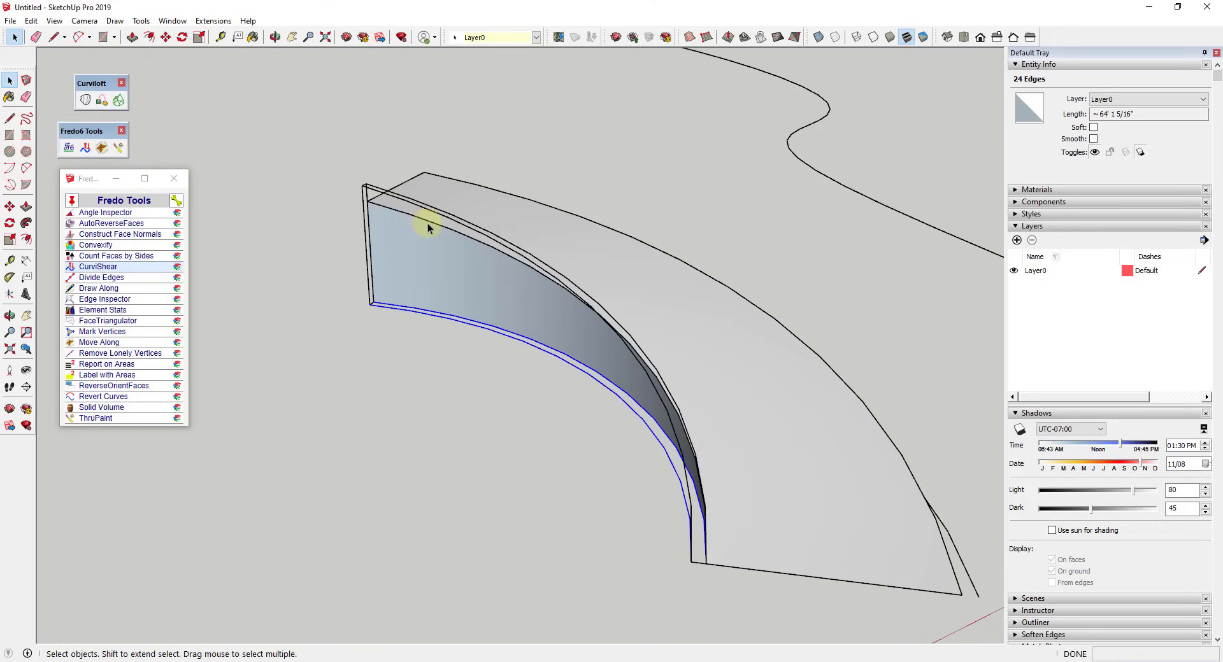
double_click(369, 191)
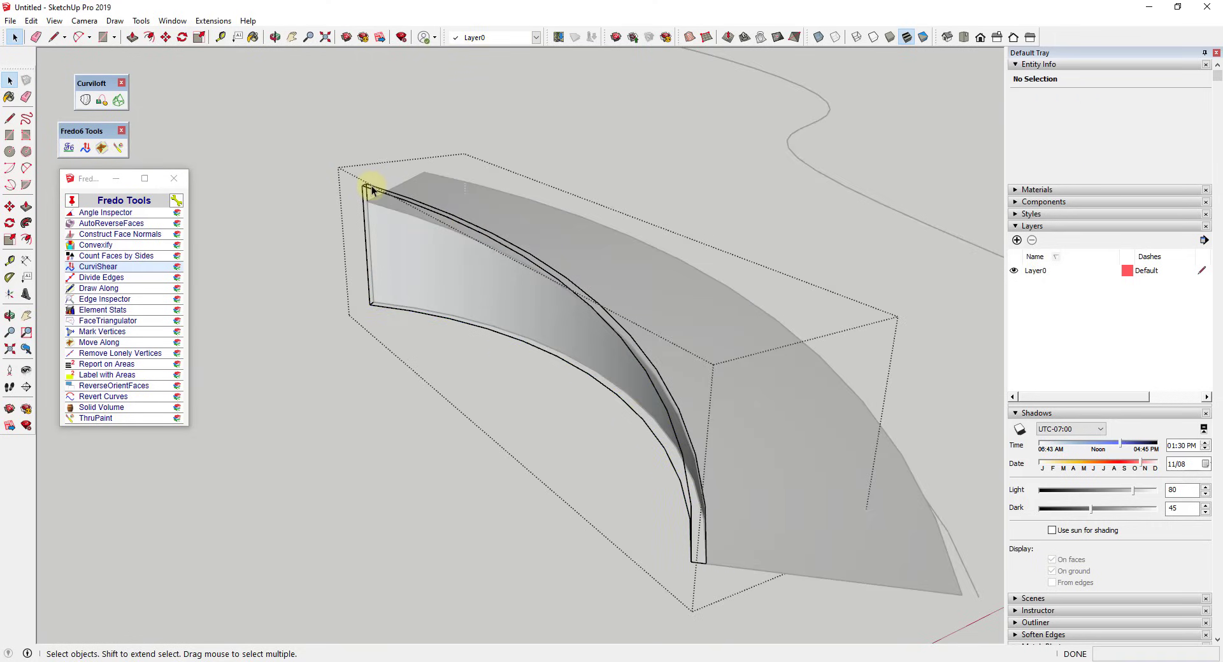
click(31, 21)
click(57, 111)
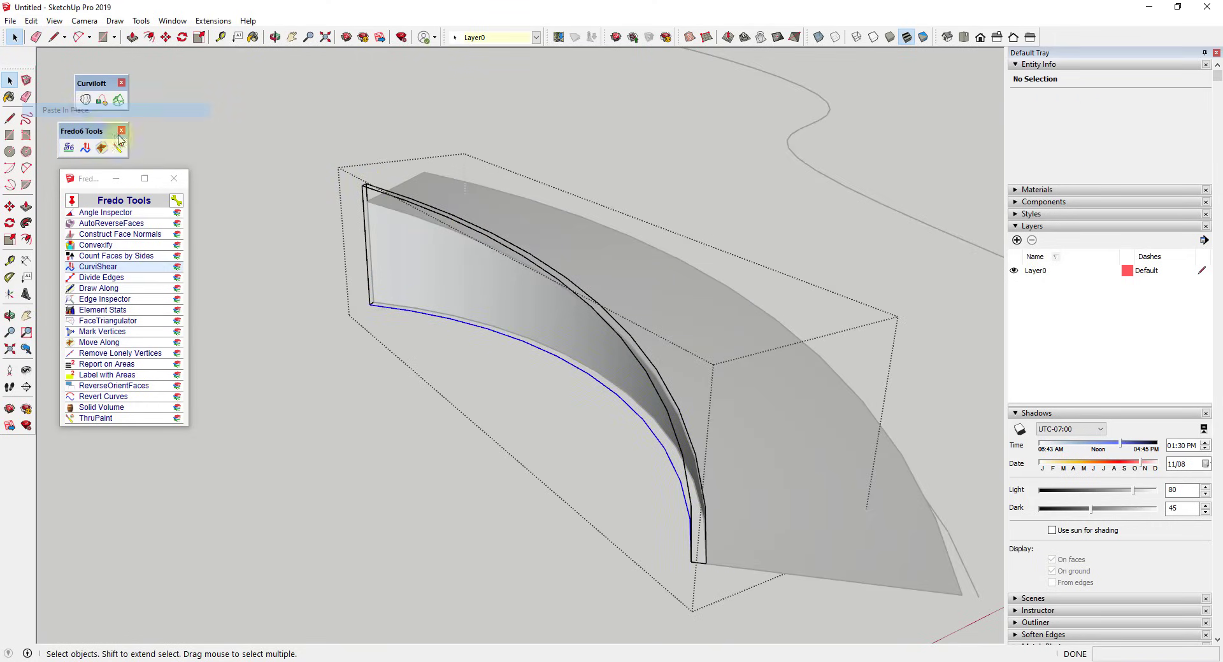
scroll(694, 465, up, 3)
scroll(516, 413, down, 5)
middle_drag(516, 413, 635, 398)
Skin a wall between the upper curve and the pasted base curve with Curviloft
shift+click(675, 433)
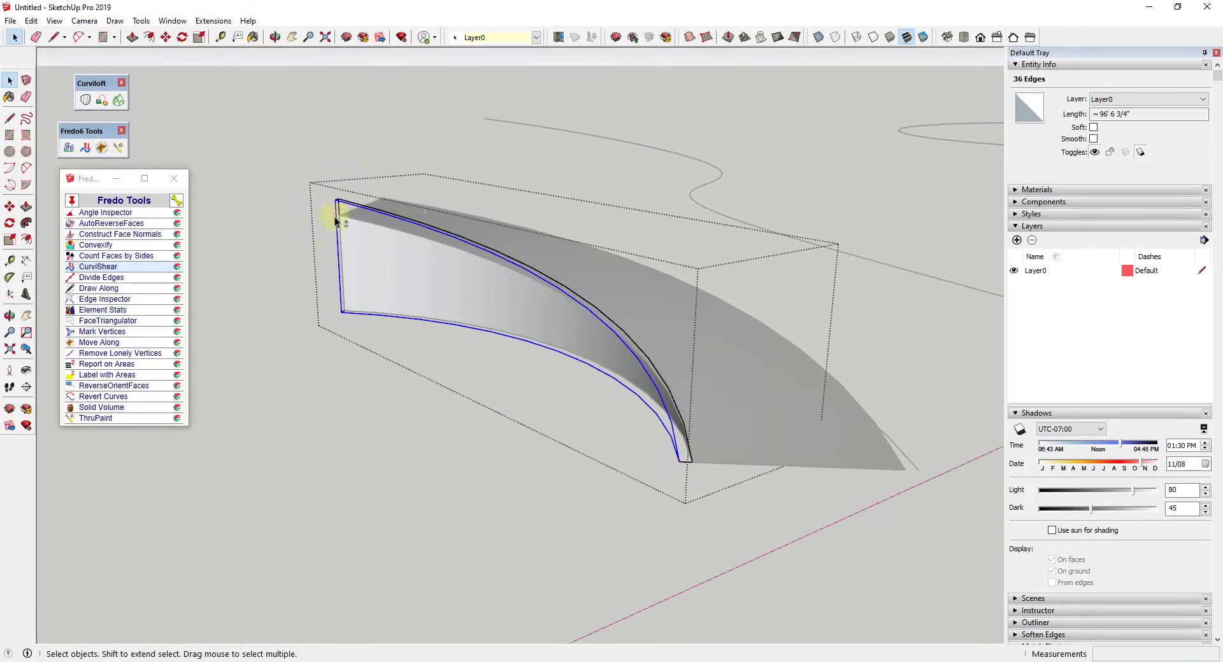
click(119, 100)
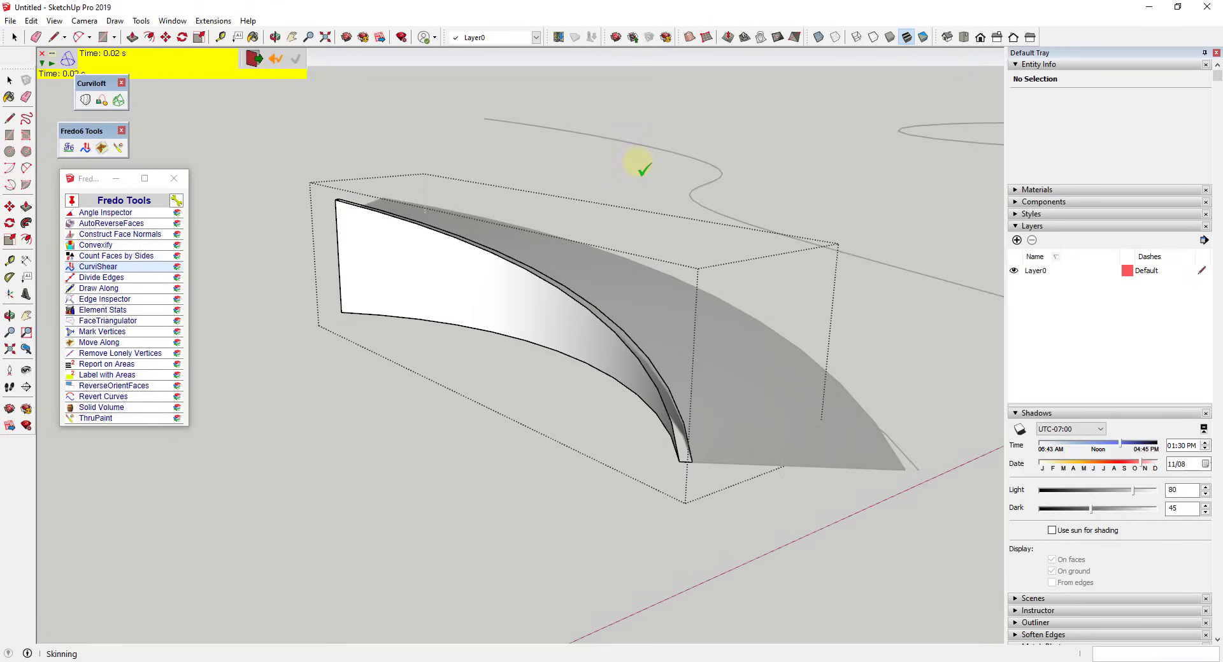
middle_drag(644, 169, 383, 335)
scroll(535, 235, up, 4)
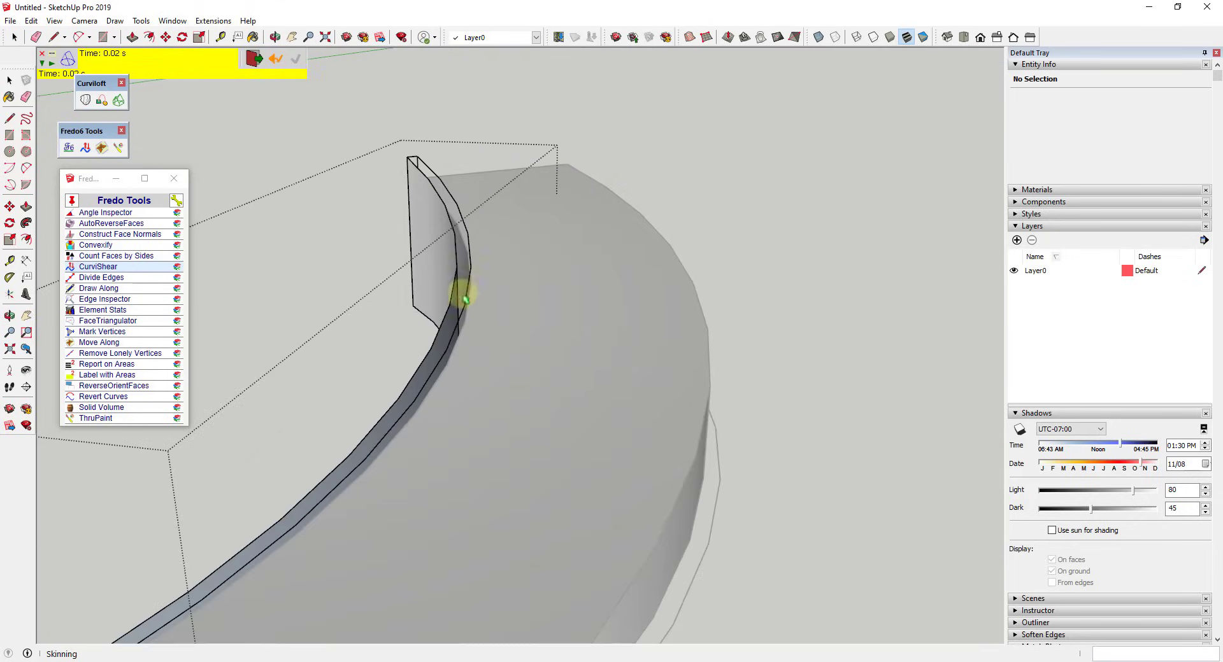
middle_drag(465, 299, 763, 309)
click(475, 381)
key(Return)
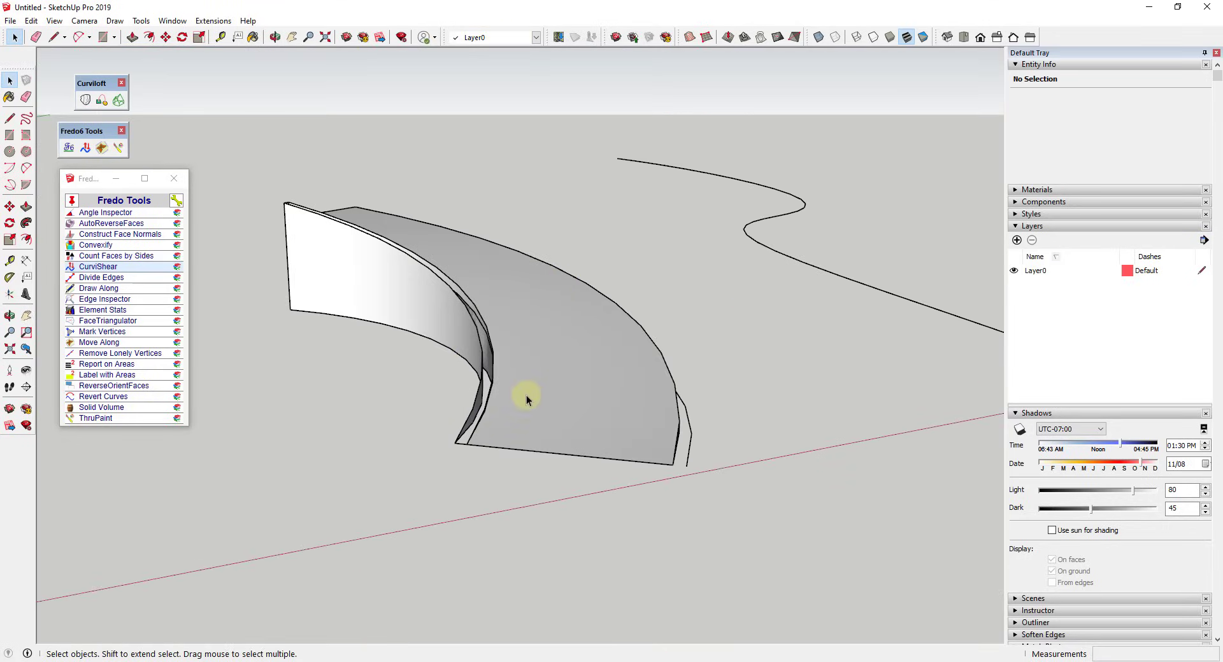
Shear the S-curve with CurviShear at Top Height 7' and Base 0" into a winding ramp
middle_drag(523, 392, 548, 258)
click(549, 261)
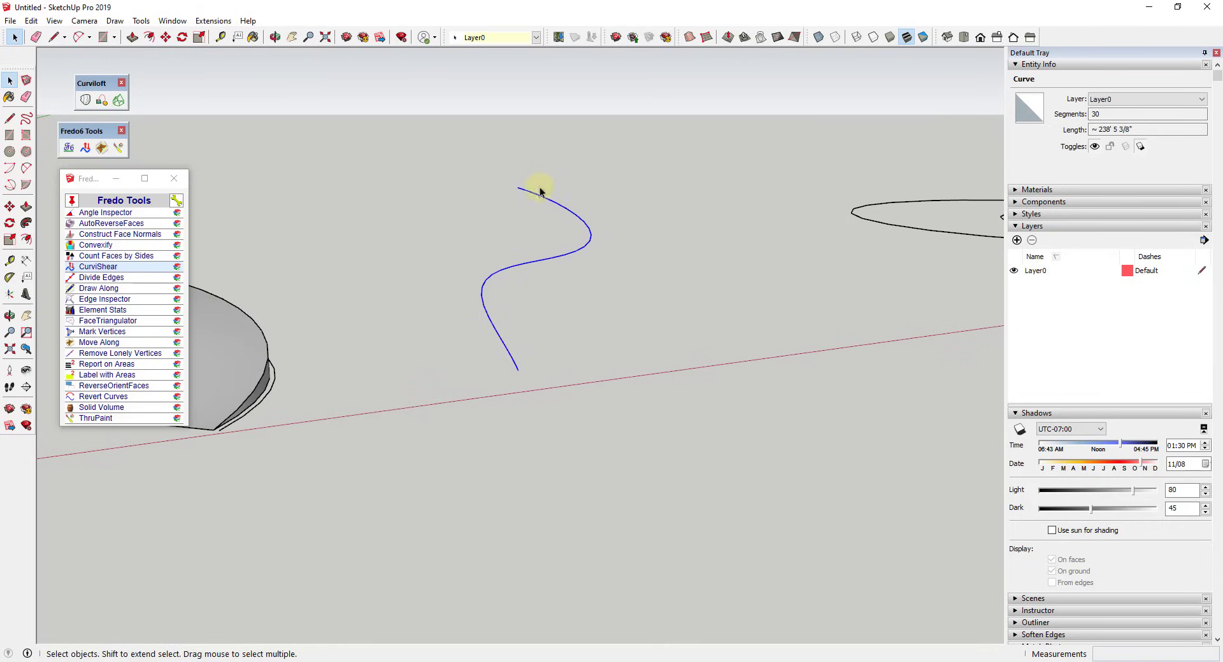
click(96, 267)
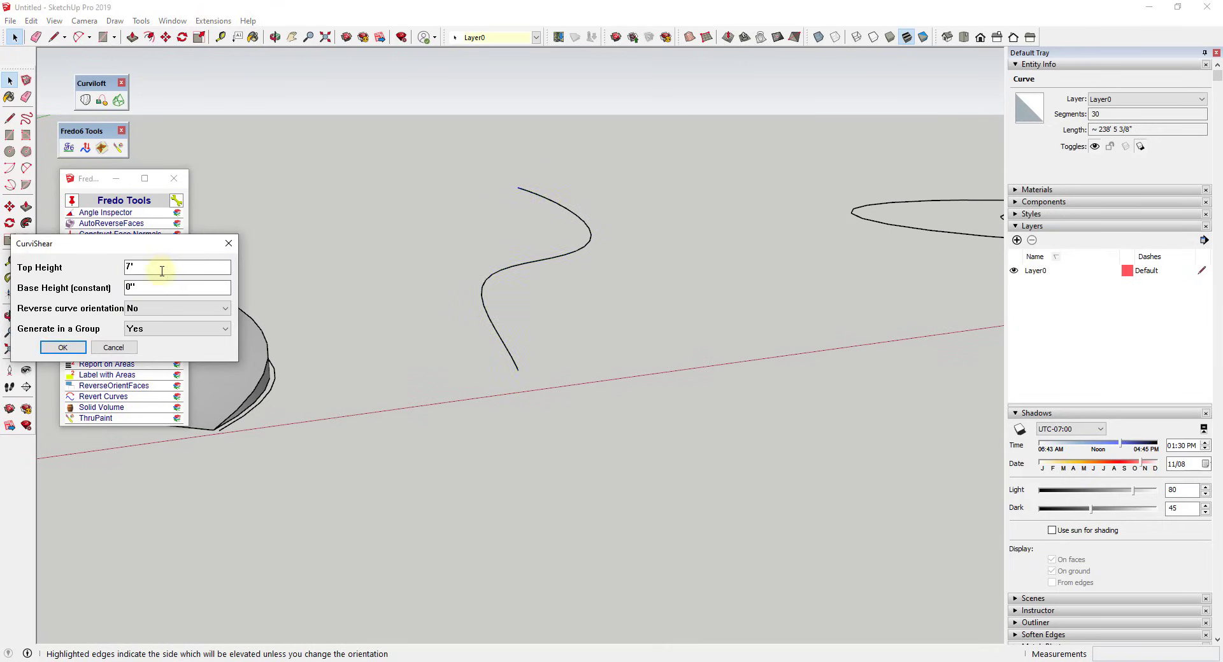
click(60, 347)
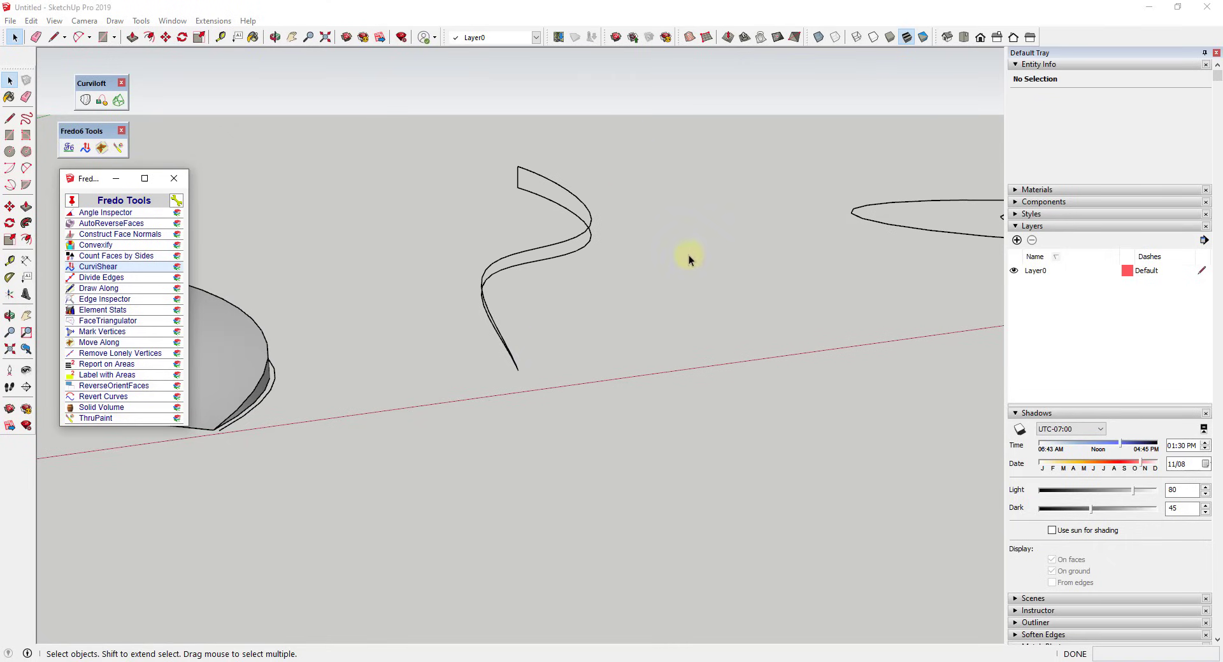
middle_drag(689, 255, 682, 309)
middle_drag(223, 287, 644, 351)
Offset the spiral curve inward to create a second, inner spiral
click(645, 352)
key(f)
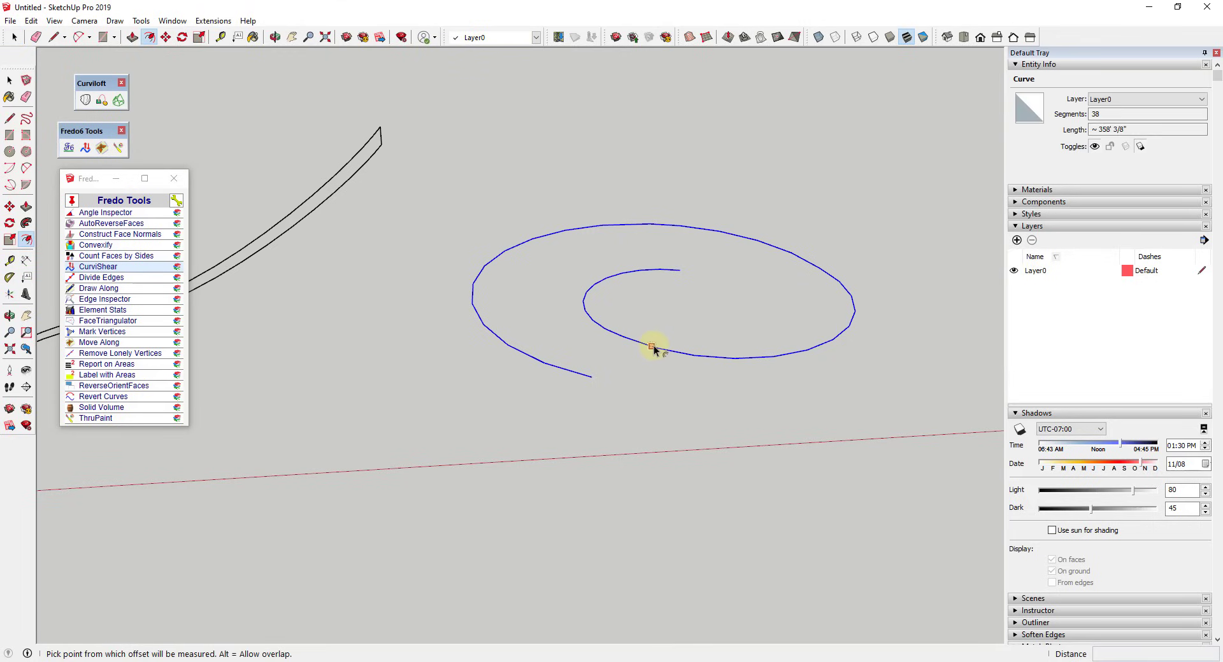
click(668, 349)
click(682, 338)
key(space)
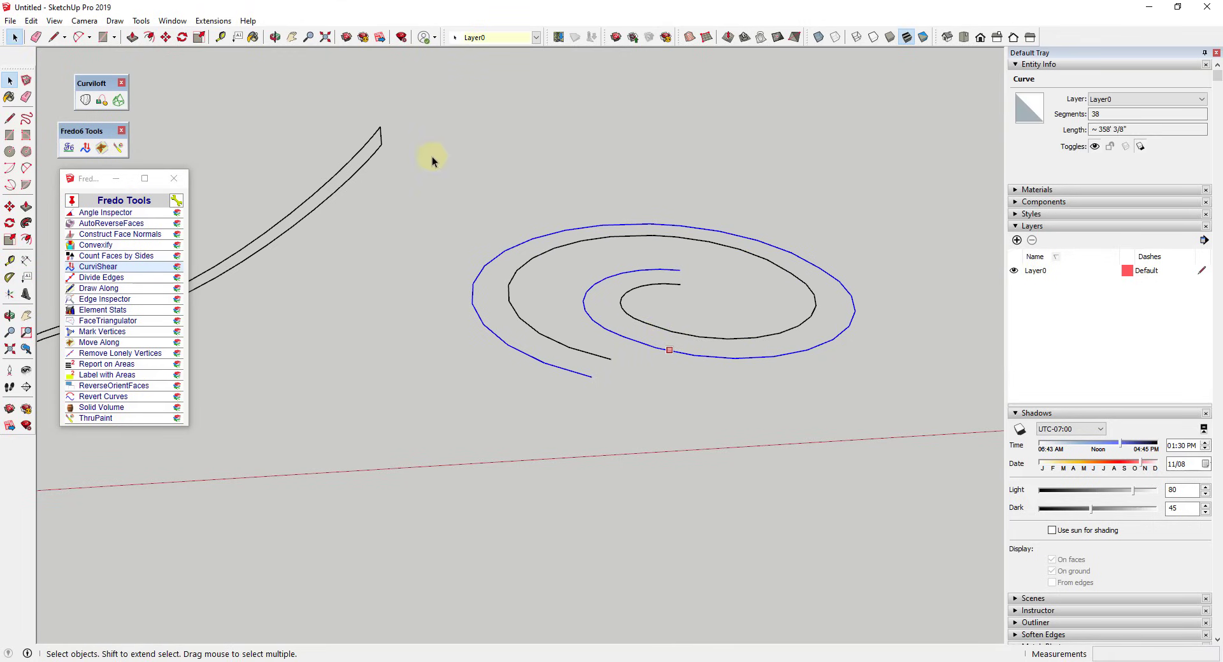
Shear both spirals with CurviShear into a 3D ribbon ramp
drag(432, 160, 944, 430)
click(87, 270)
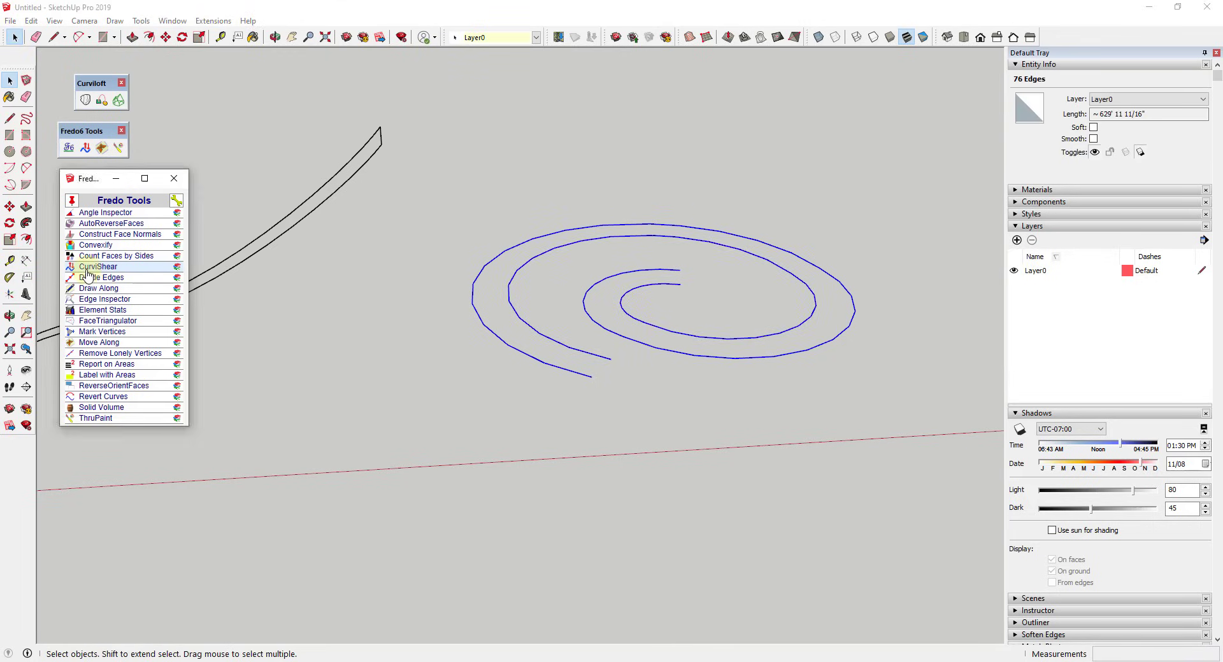
click(57, 348)
click(636, 287)
middle_drag(637, 287, 762, 297)
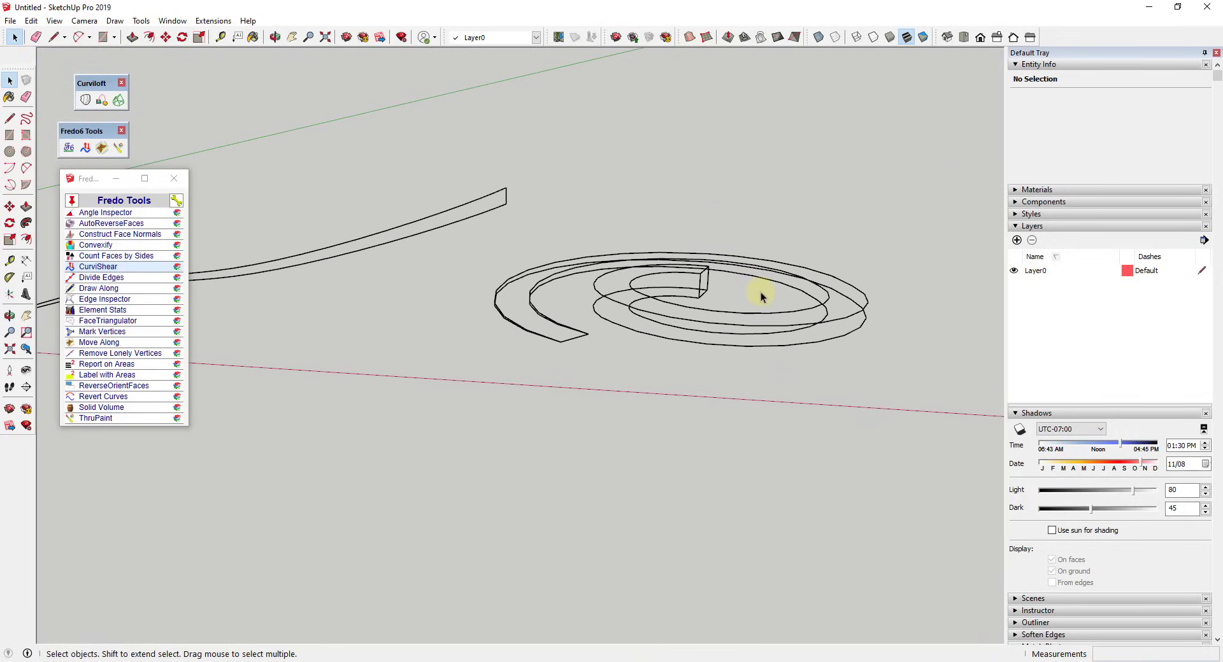
Inside the spiral ribbon group, select the inner wall's top and bottom curves
click(637, 286)
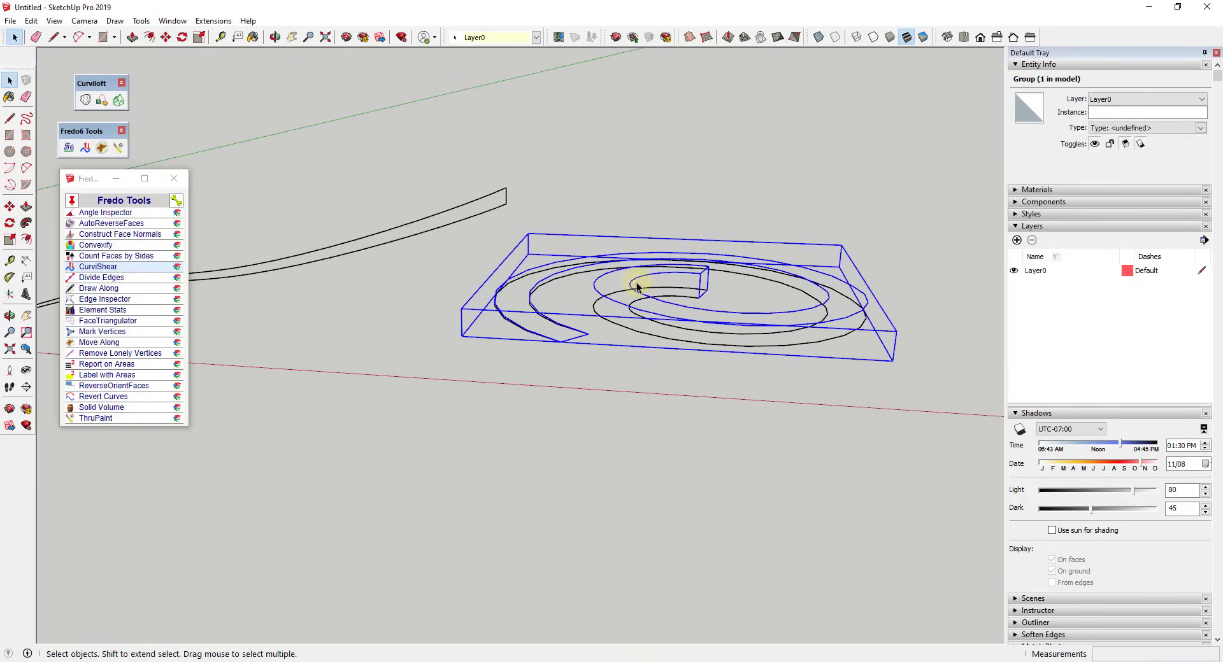
double_click(663, 300)
click(665, 297)
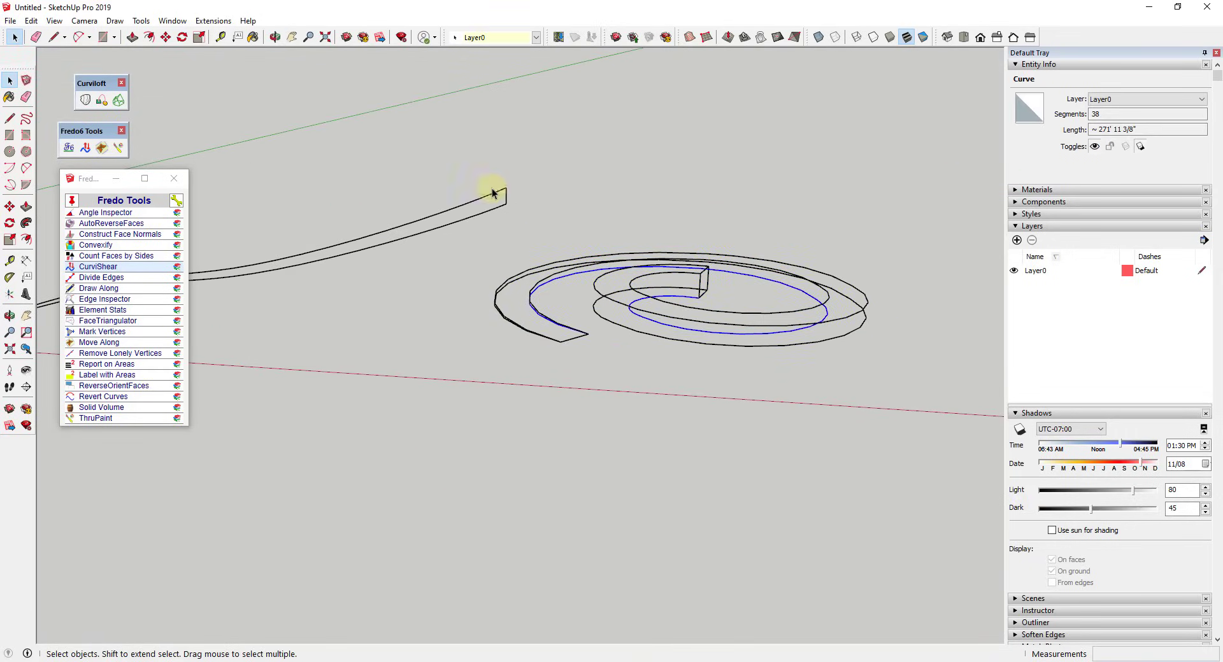
click(735, 314)
click(630, 245)
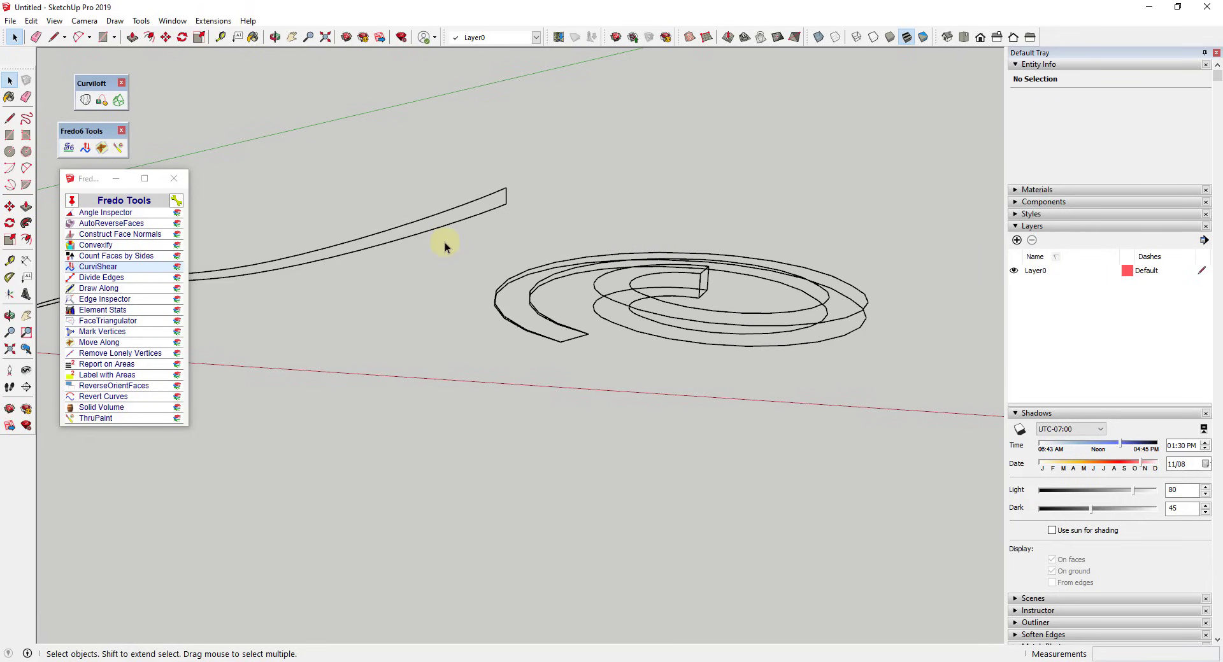
drag(445, 247, 1013, 394)
click(644, 250)
right_click(789, 293)
click(699, 286)
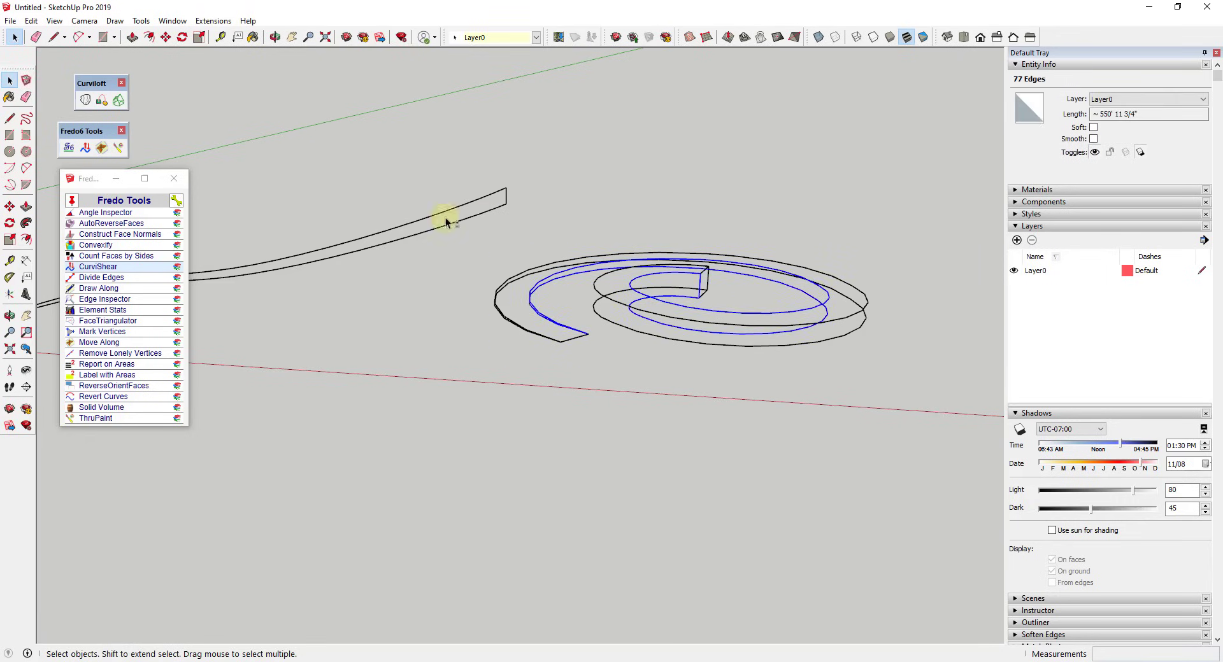
Skin the inner curved wall and the sloped top surface with Curviloft Skin Contours
click(125, 104)
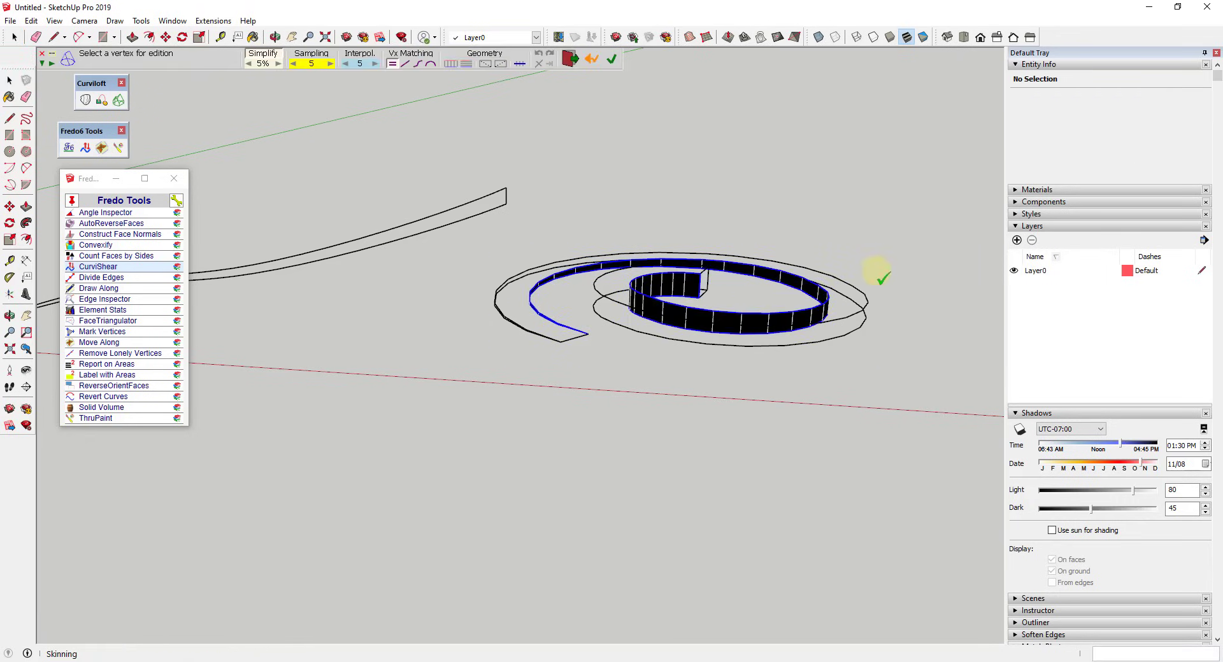
key(space)
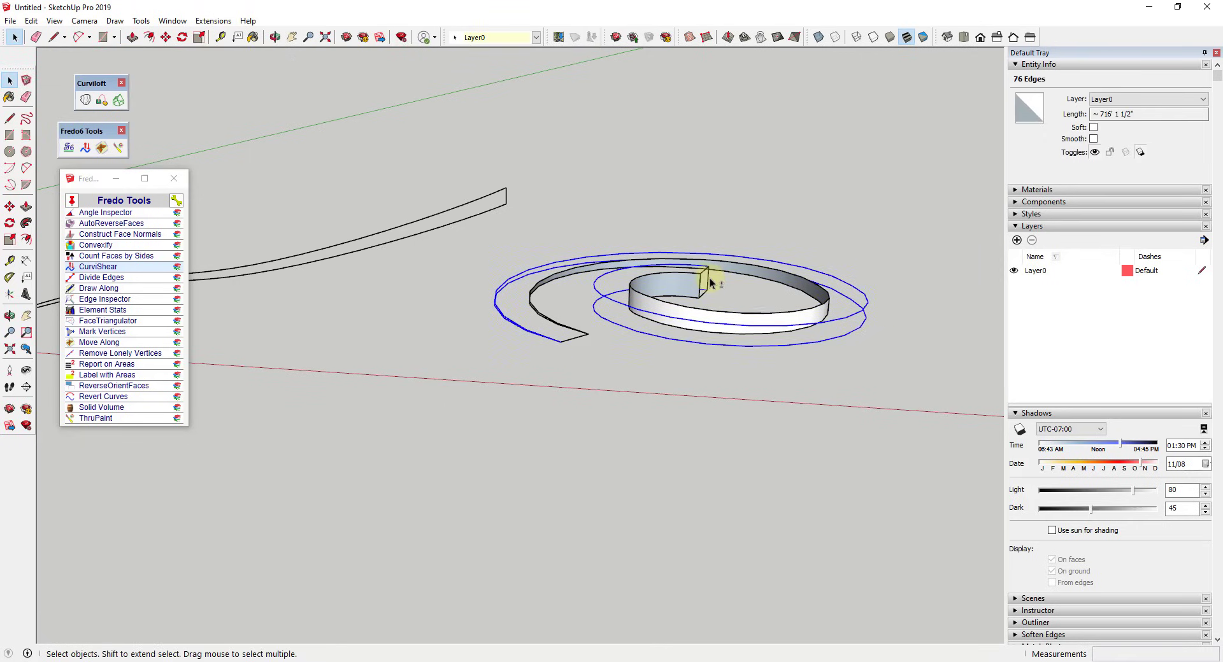
click(131, 106)
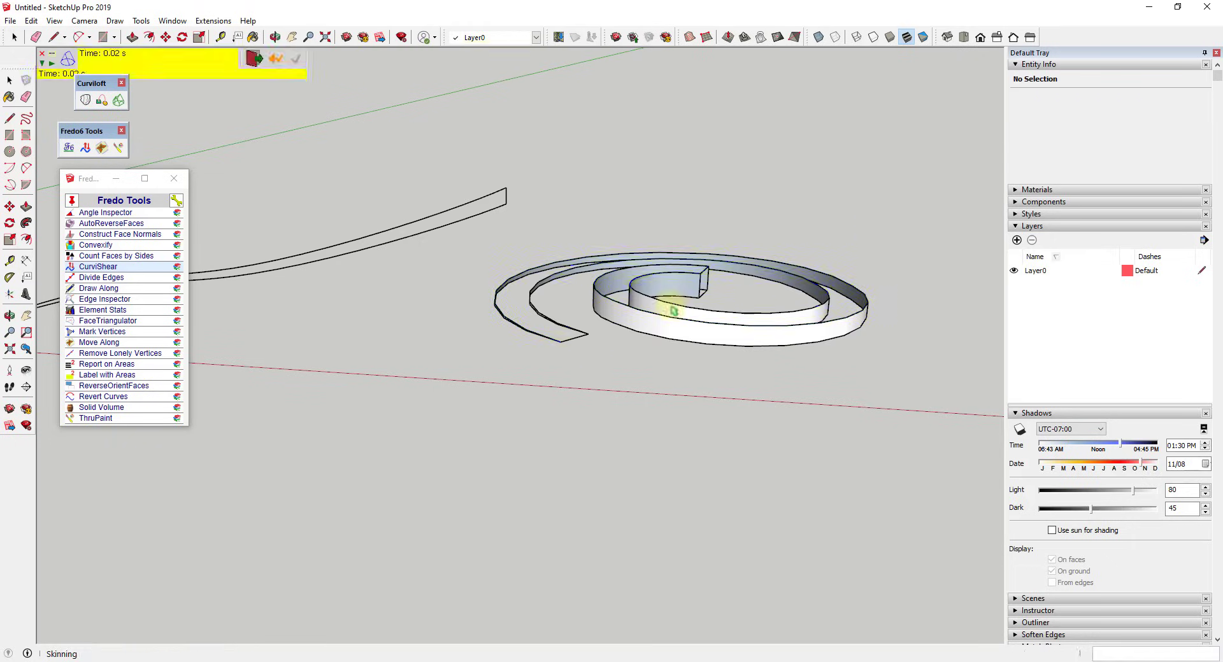